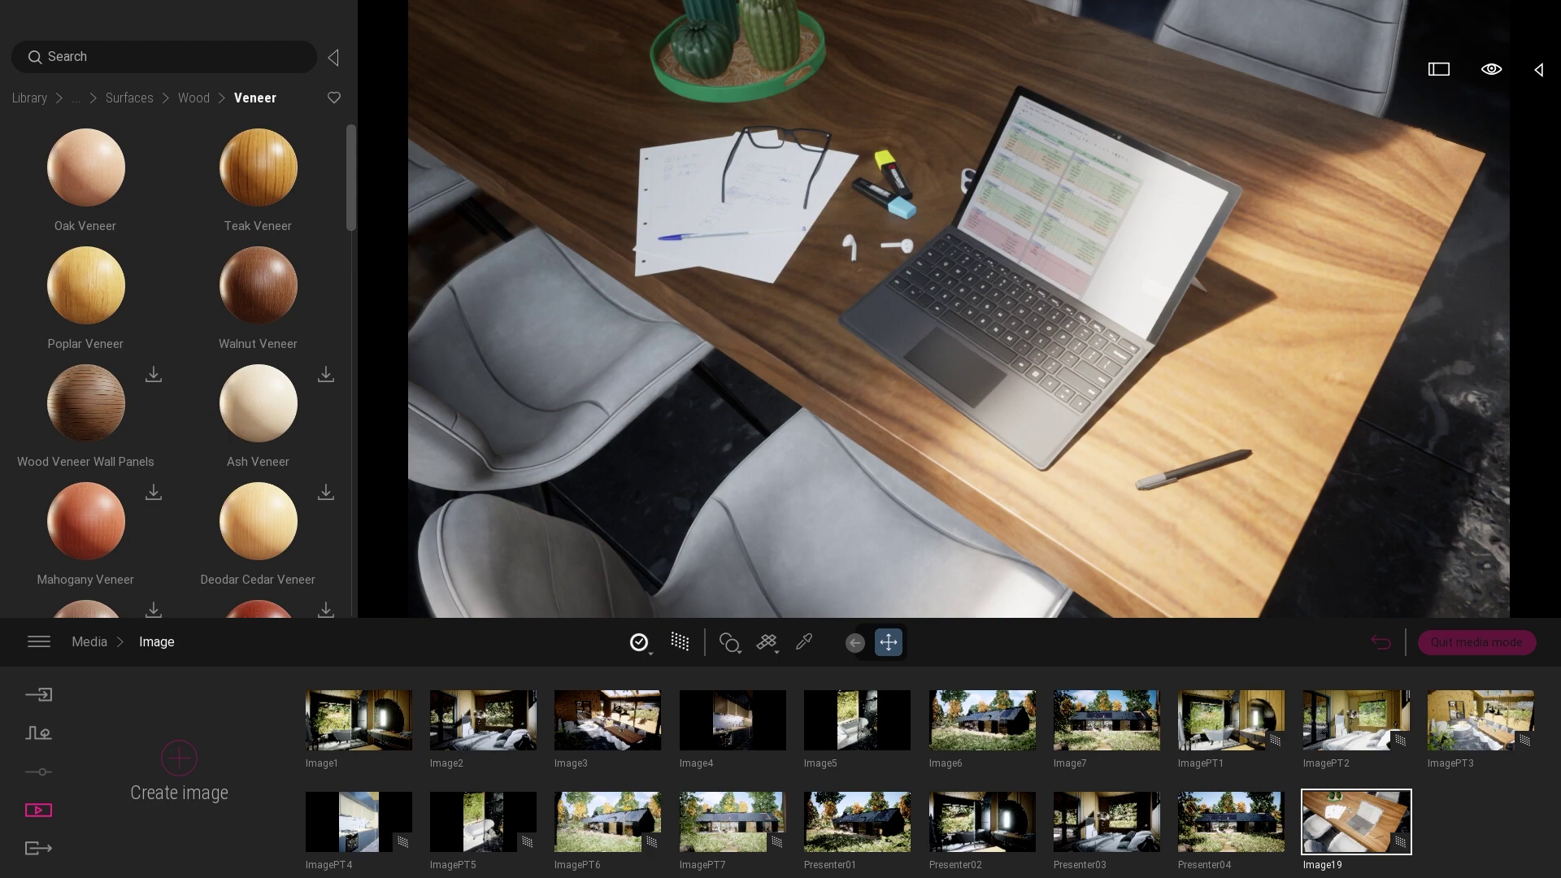
Leave media mode and frame the camera close on the wooden table and laptop.
left_click(1450, 648)
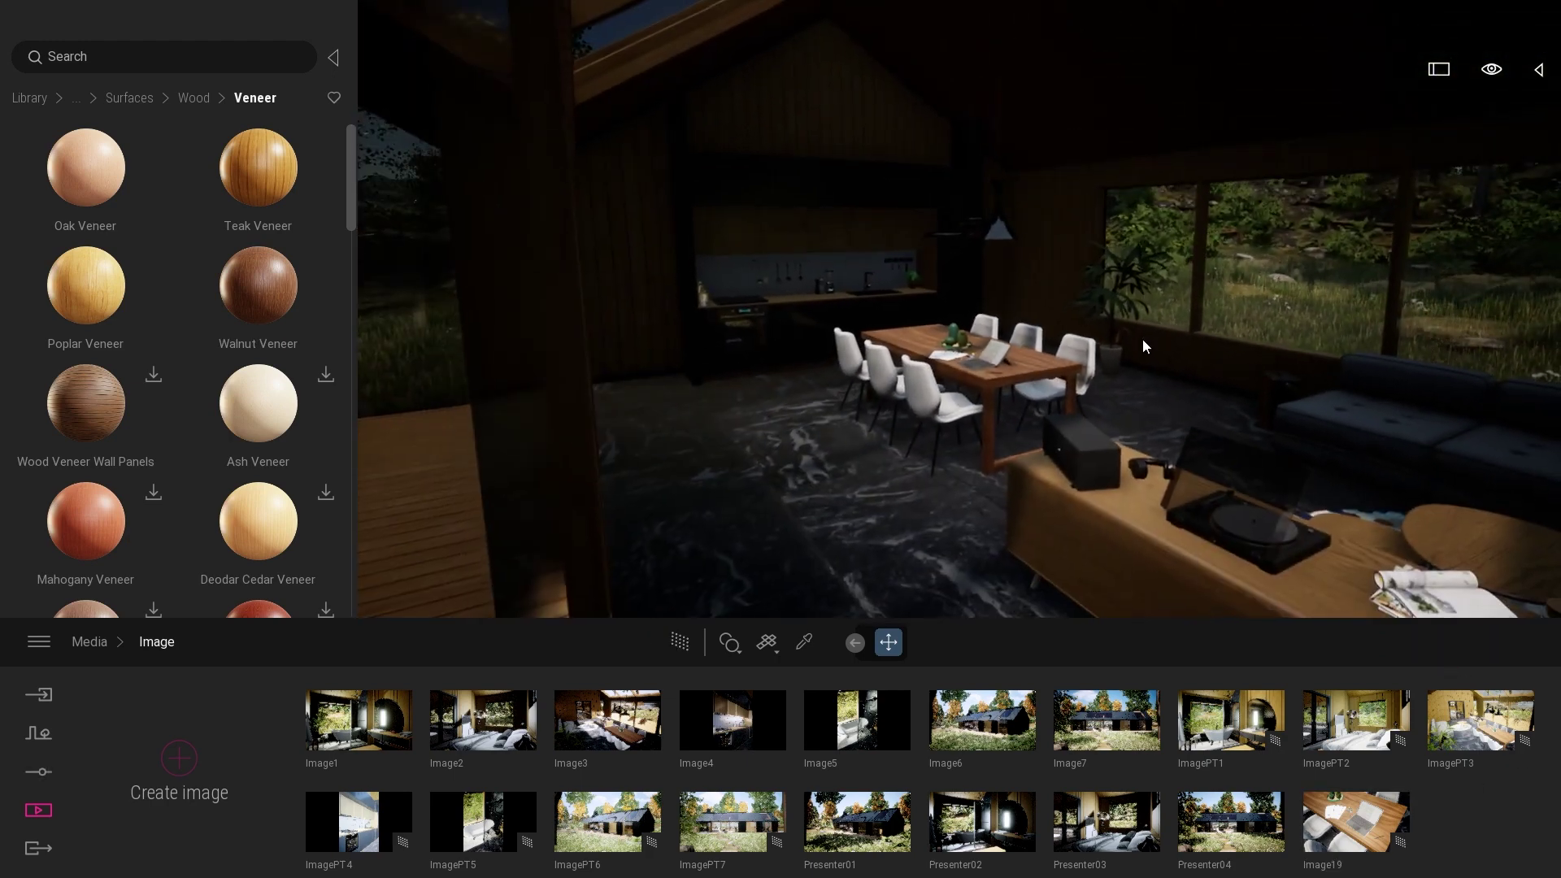
mouse_move(1144, 339)
right_mouse_down()
mouse_move(773, 304)
mouse_move(1260, 342)
mouse_move(1179, 399)
mouse_move(1115, 338)
mouse_move(1134, 330)
right_mouse_up()
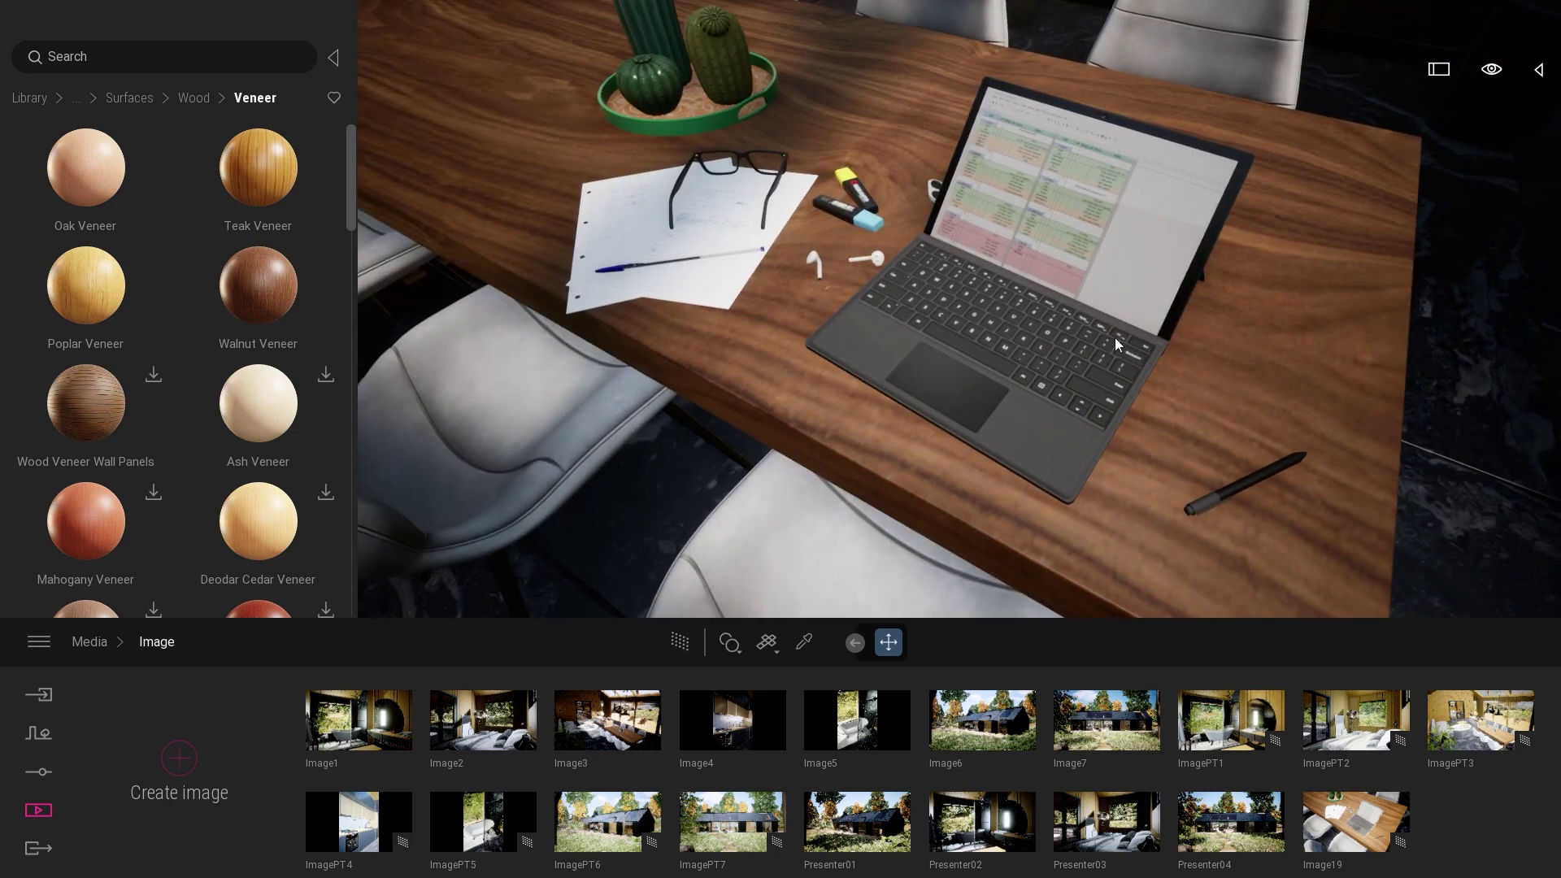
right_click_drag(1077, 340, 1053, 335)
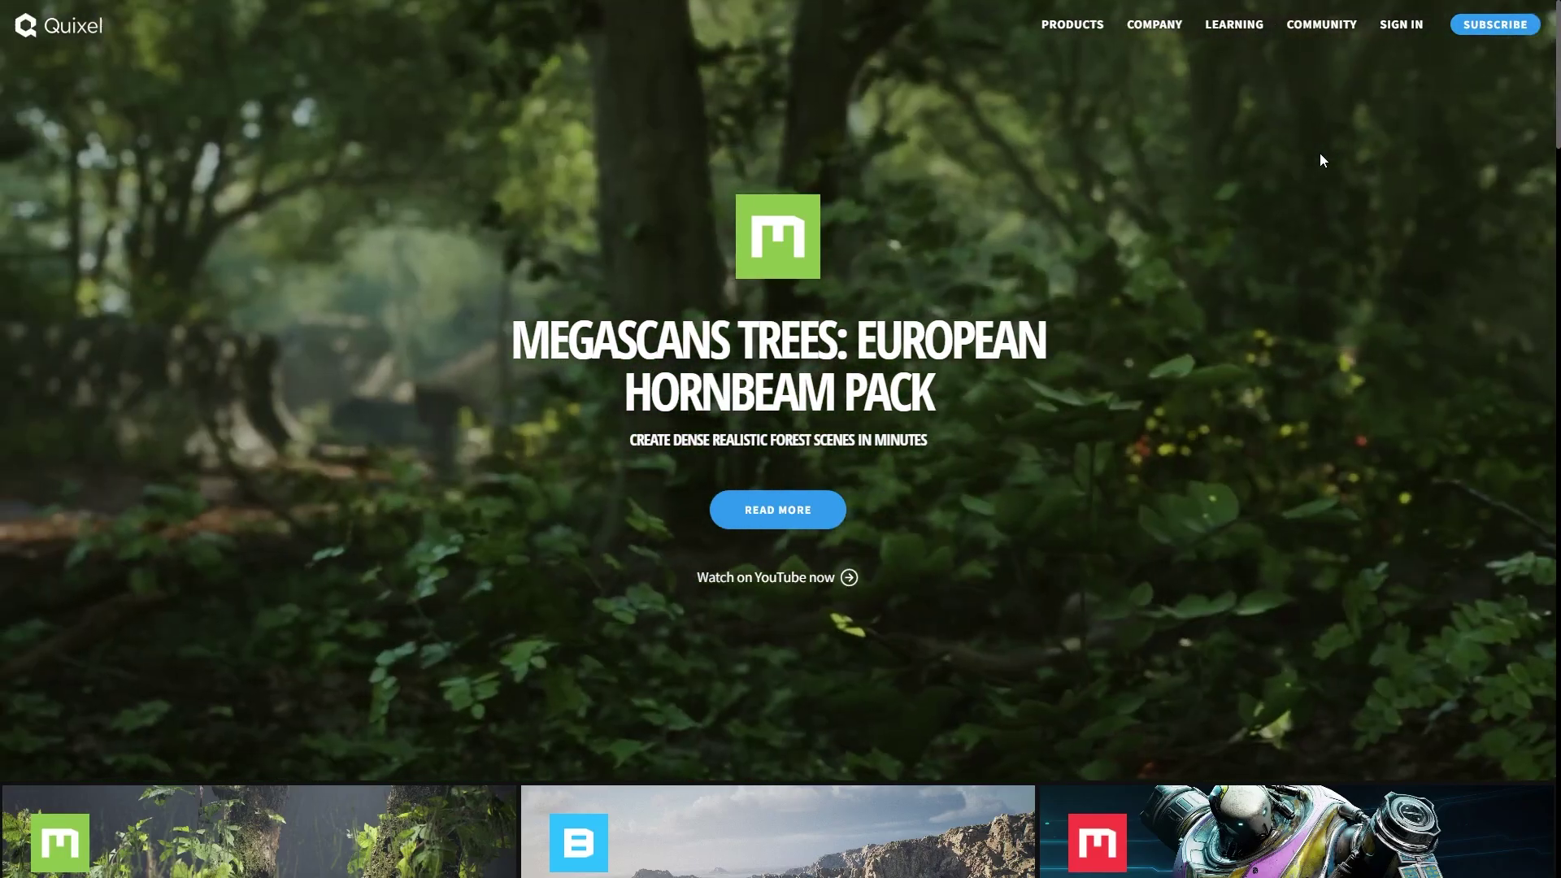
Browse Megascans Surfaces > Wood > Veneer on the Quixel site, then open the Bridge product page.
scroll(1319, 153, "down", 6)
scroll(1320, 153, "up", 6)
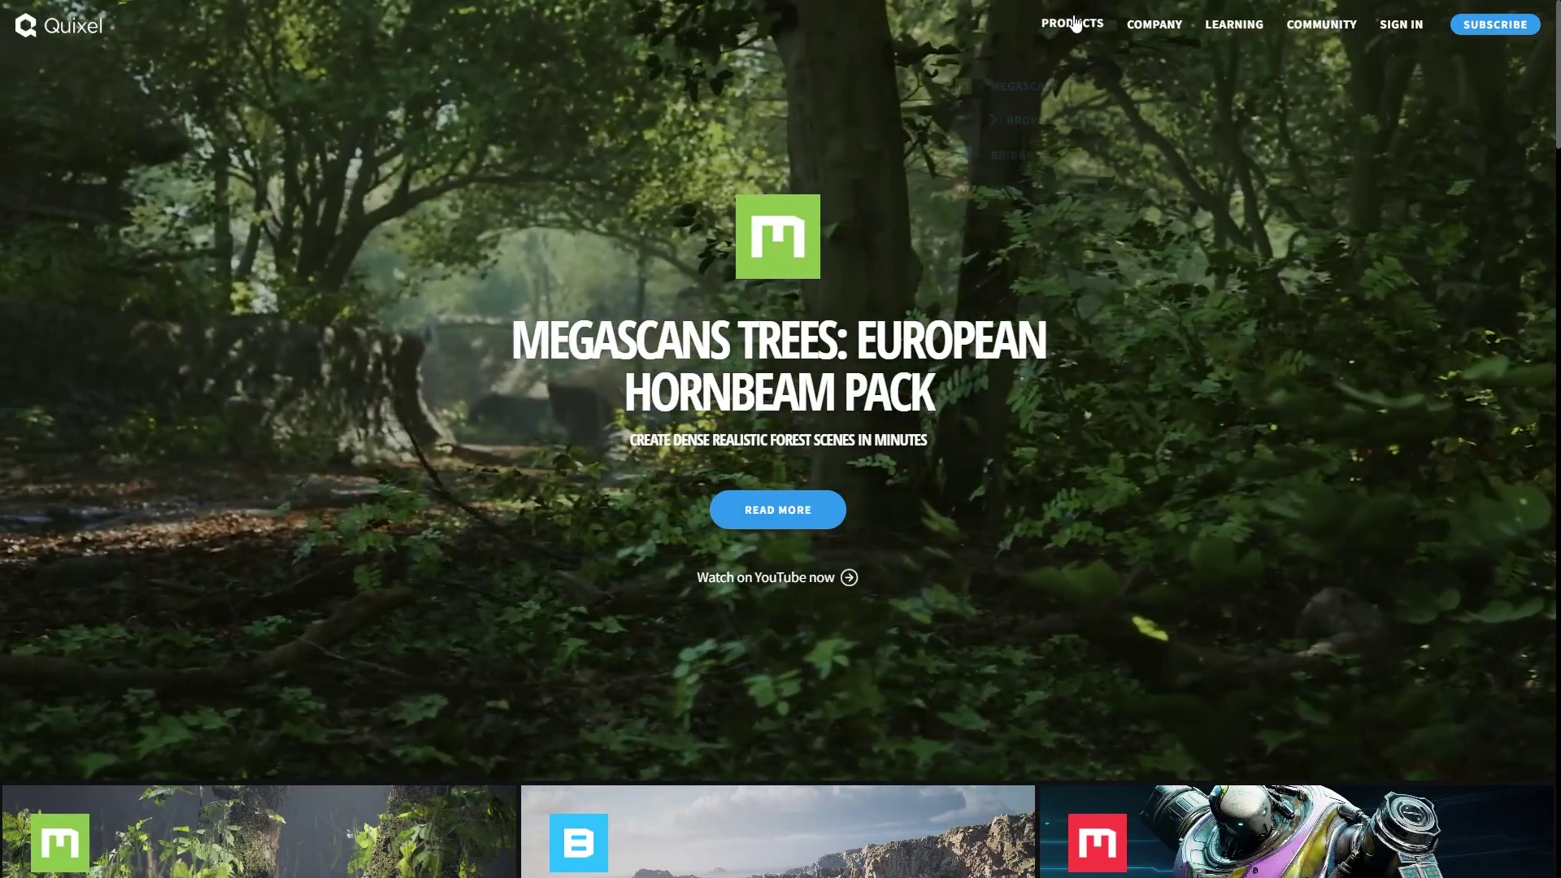
mouse_move(1075, 25)
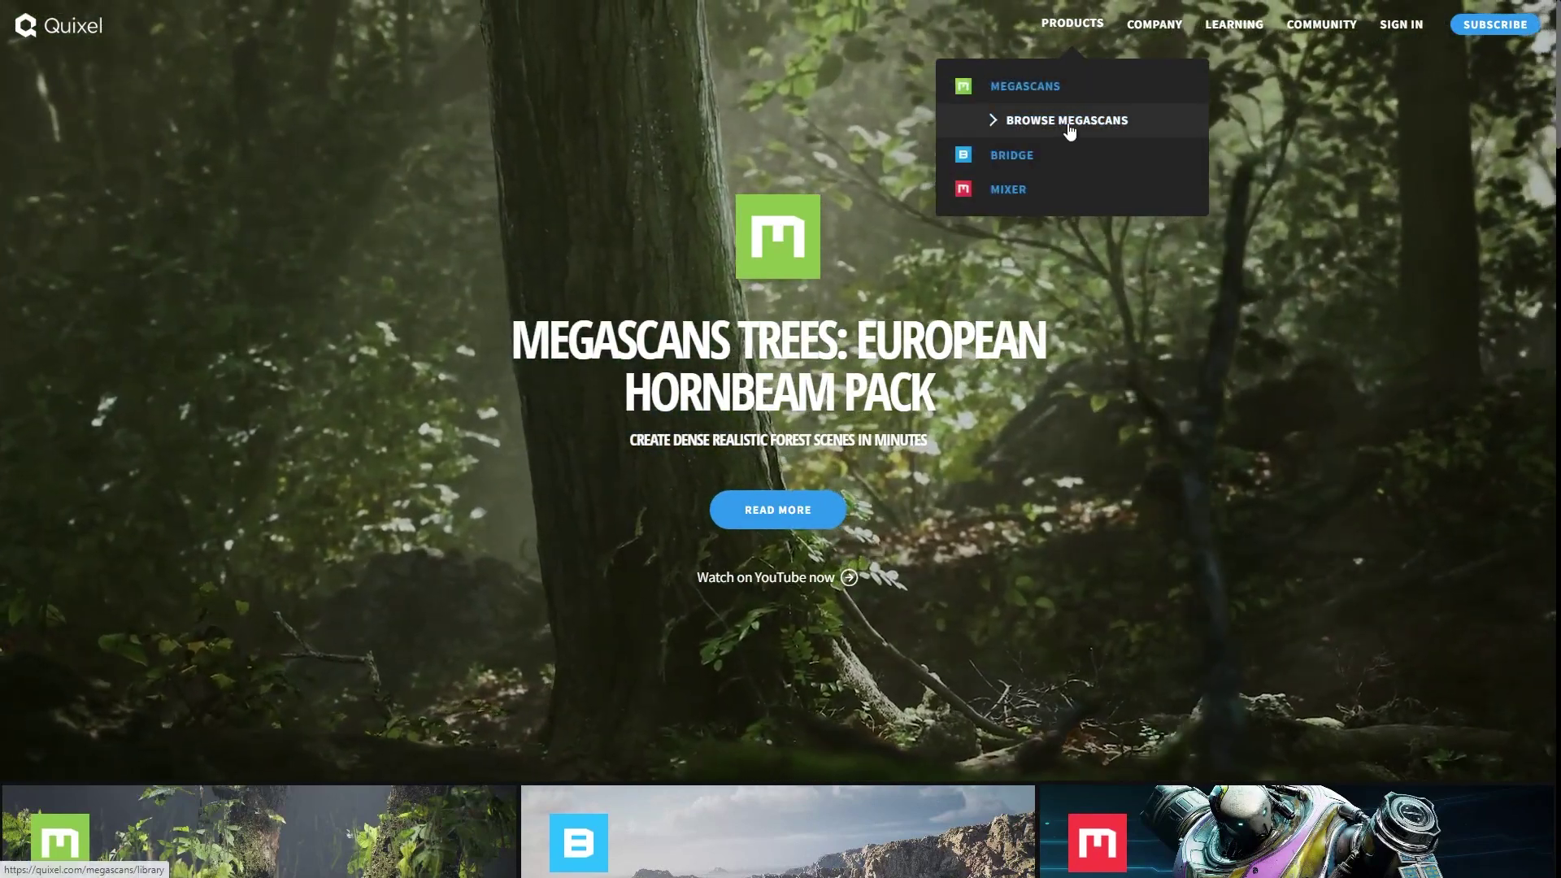
left_click(1069, 130)
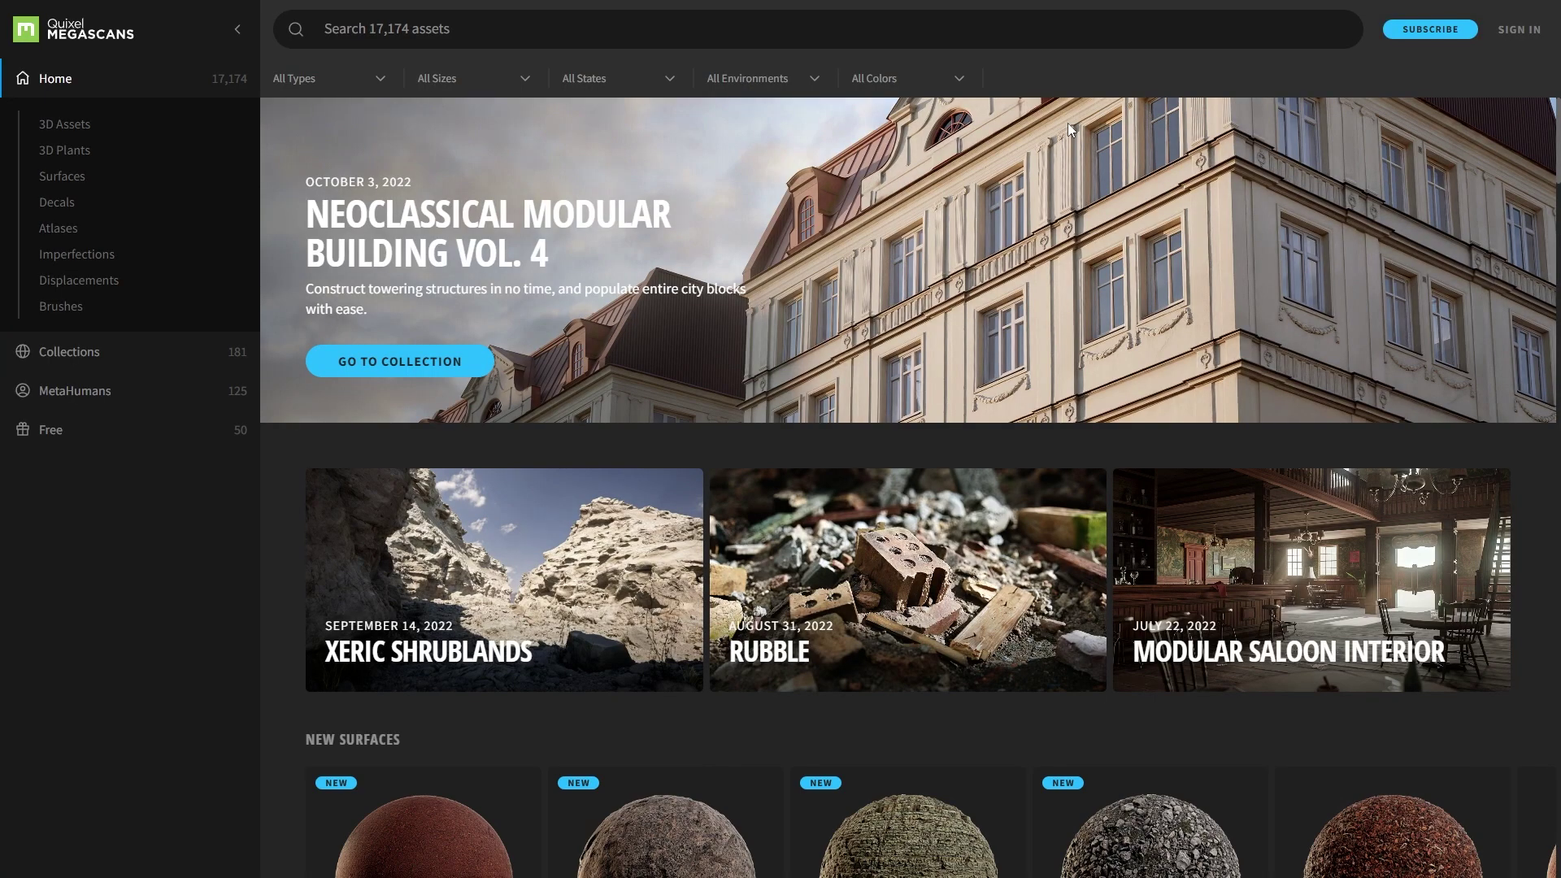
scroll(1062, 139, "down", 5)
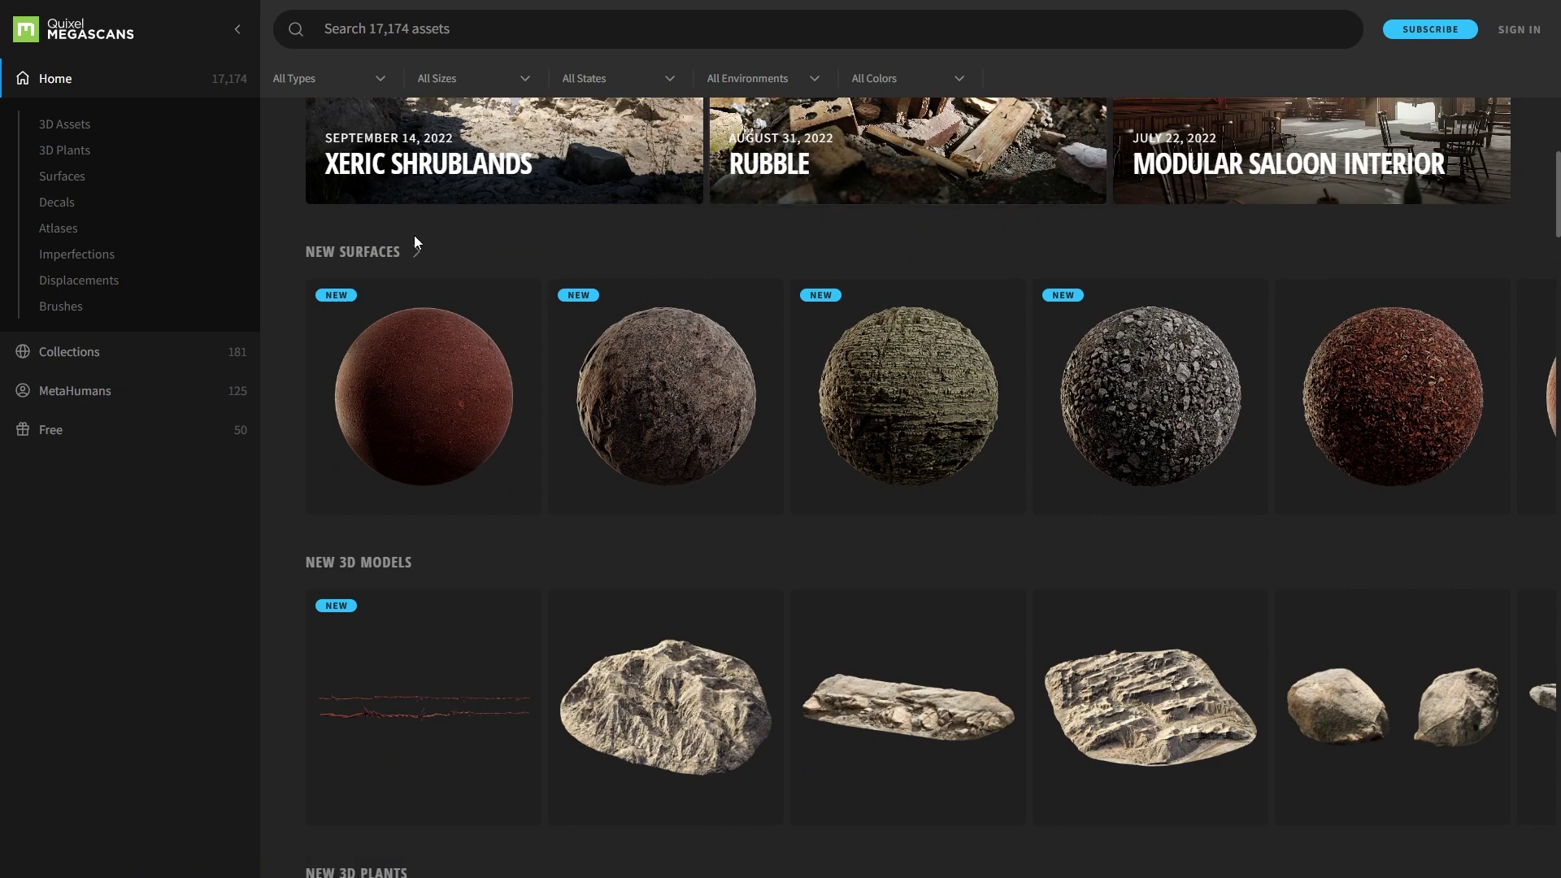
left_click(64, 178)
scroll(1065, 247, "down", 5)
scroll(1065, 247, "down", 4)
left_click(1380, 433)
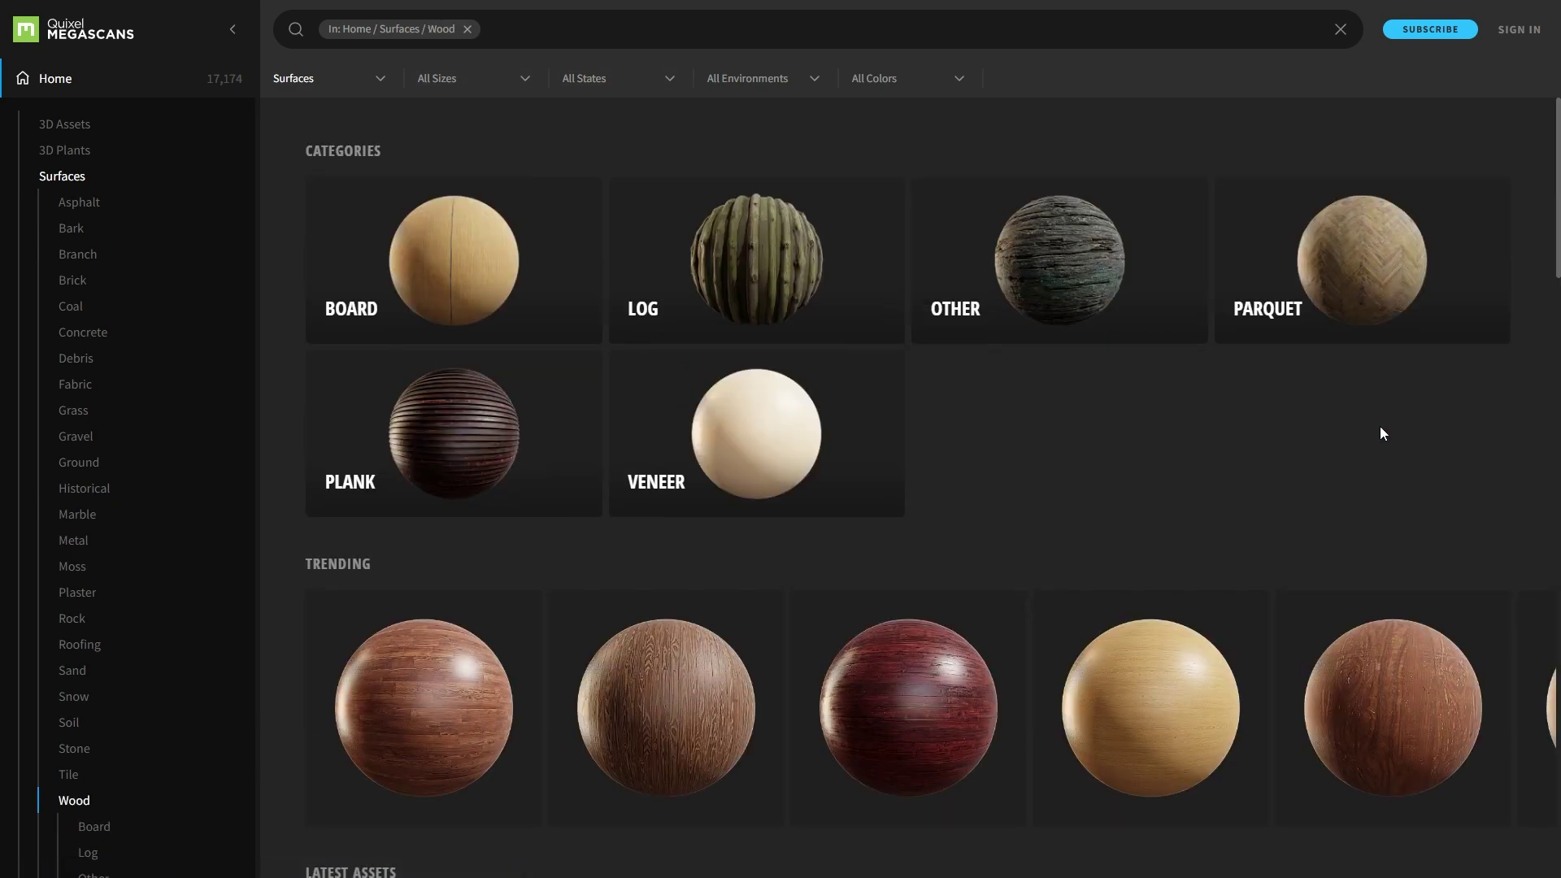
left_click(720, 460)
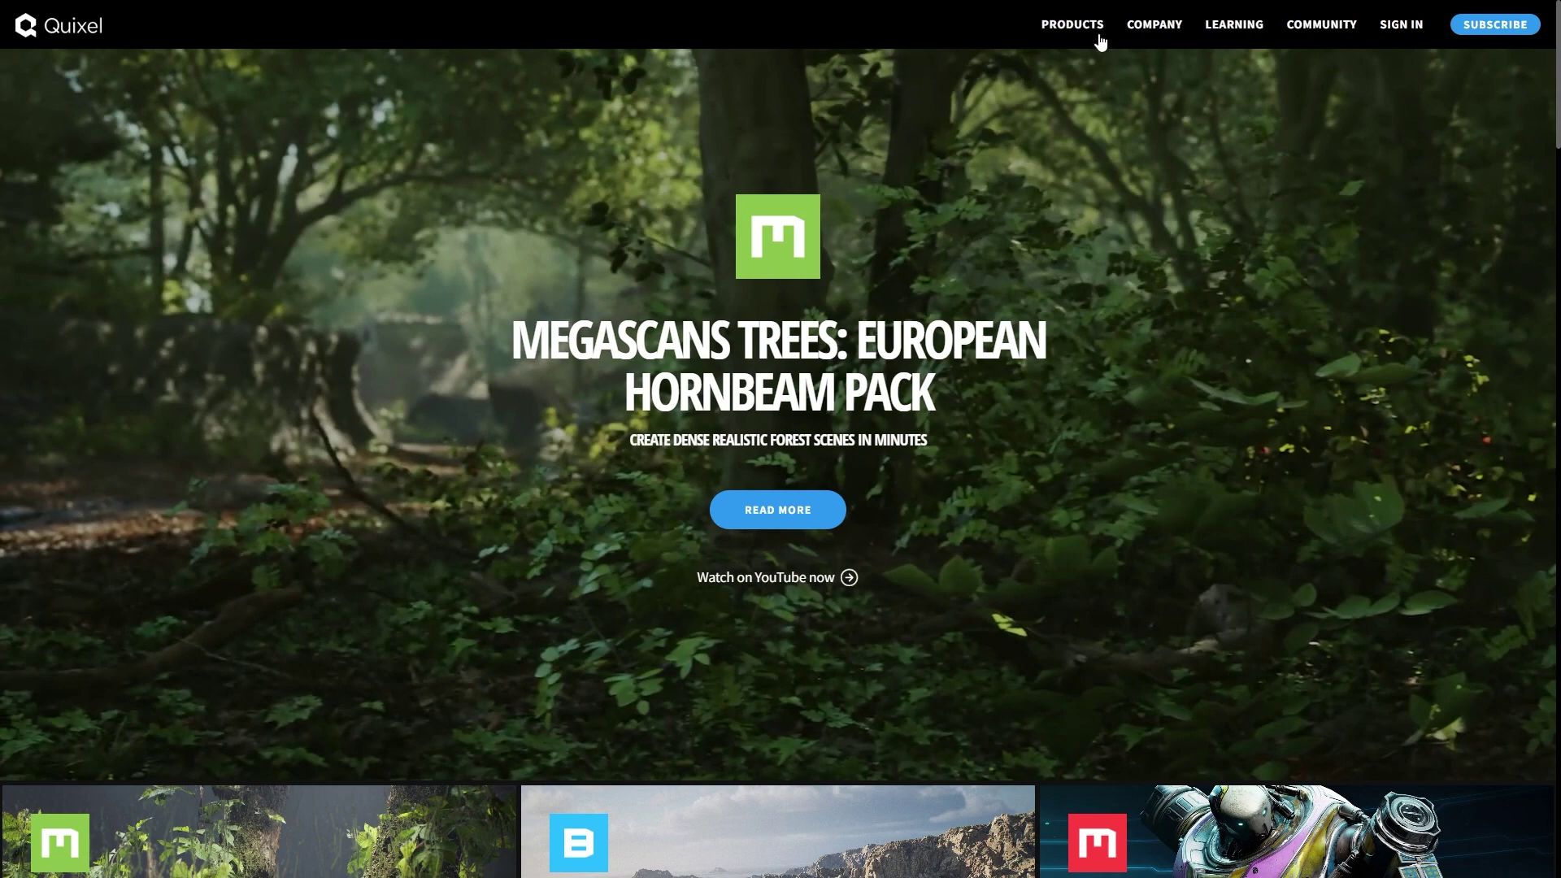
mouse_move(1069, 31)
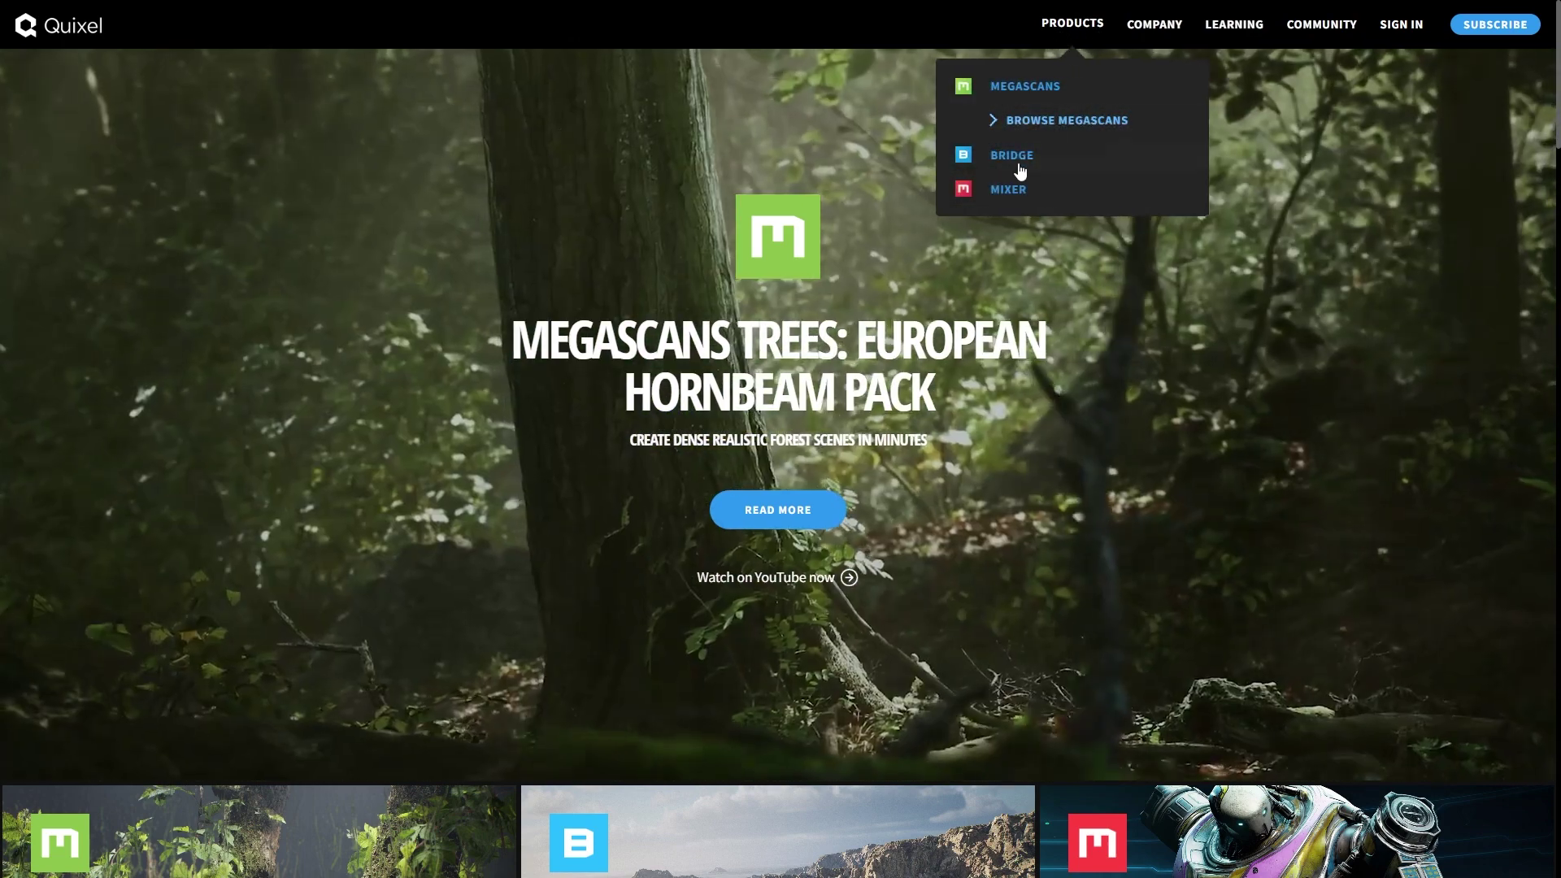
left_click(995, 154)
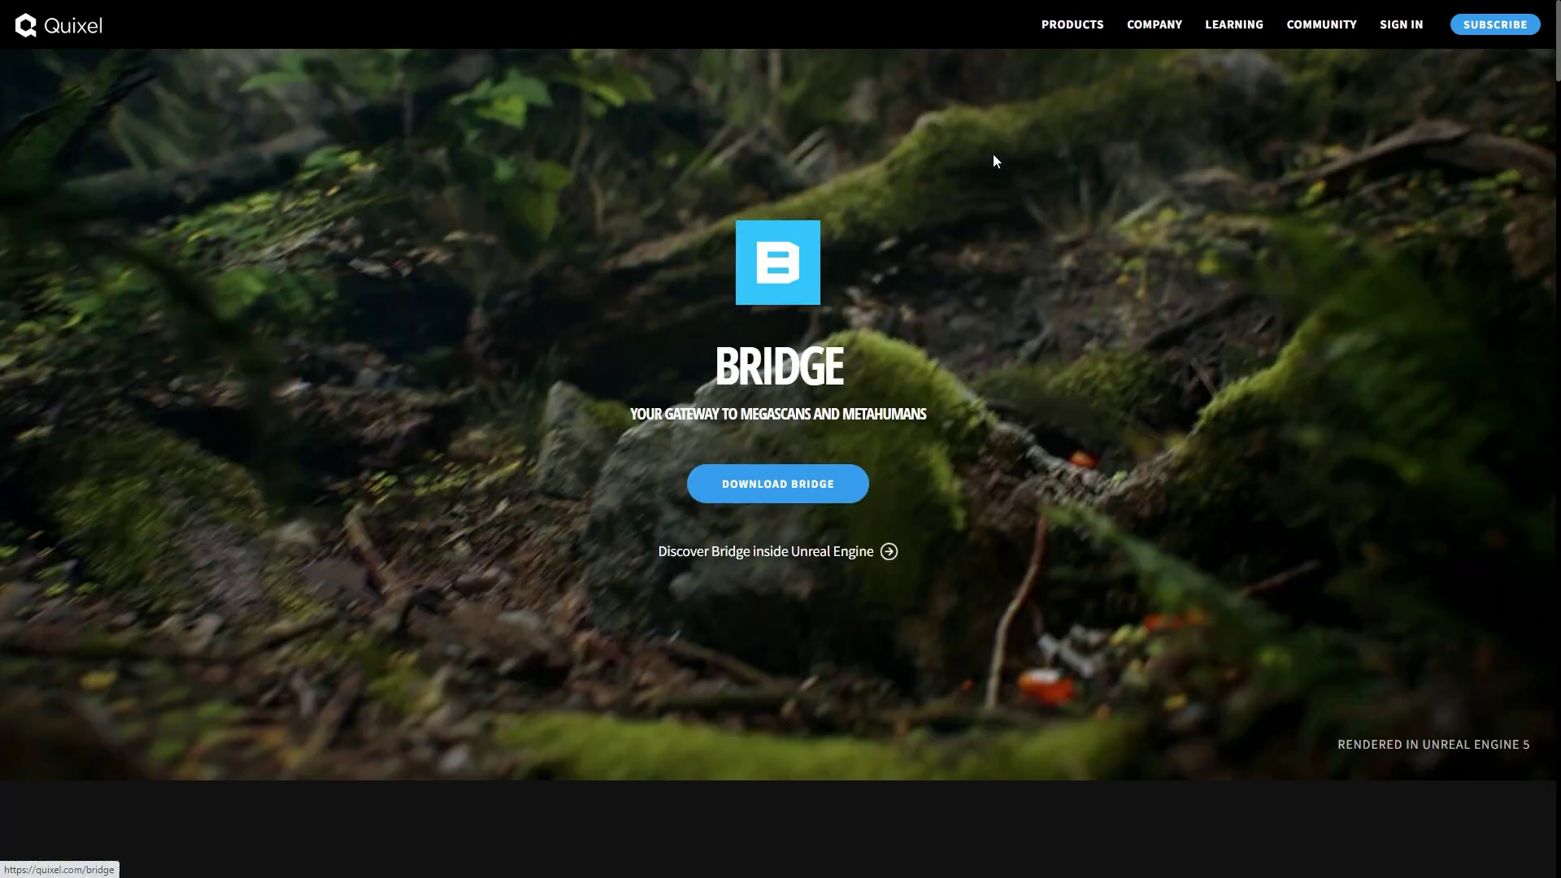
In the Bridge app, browse Surfaces > Wood > Veneer and open the Walnut Veneer details.
key("alt+Tab")
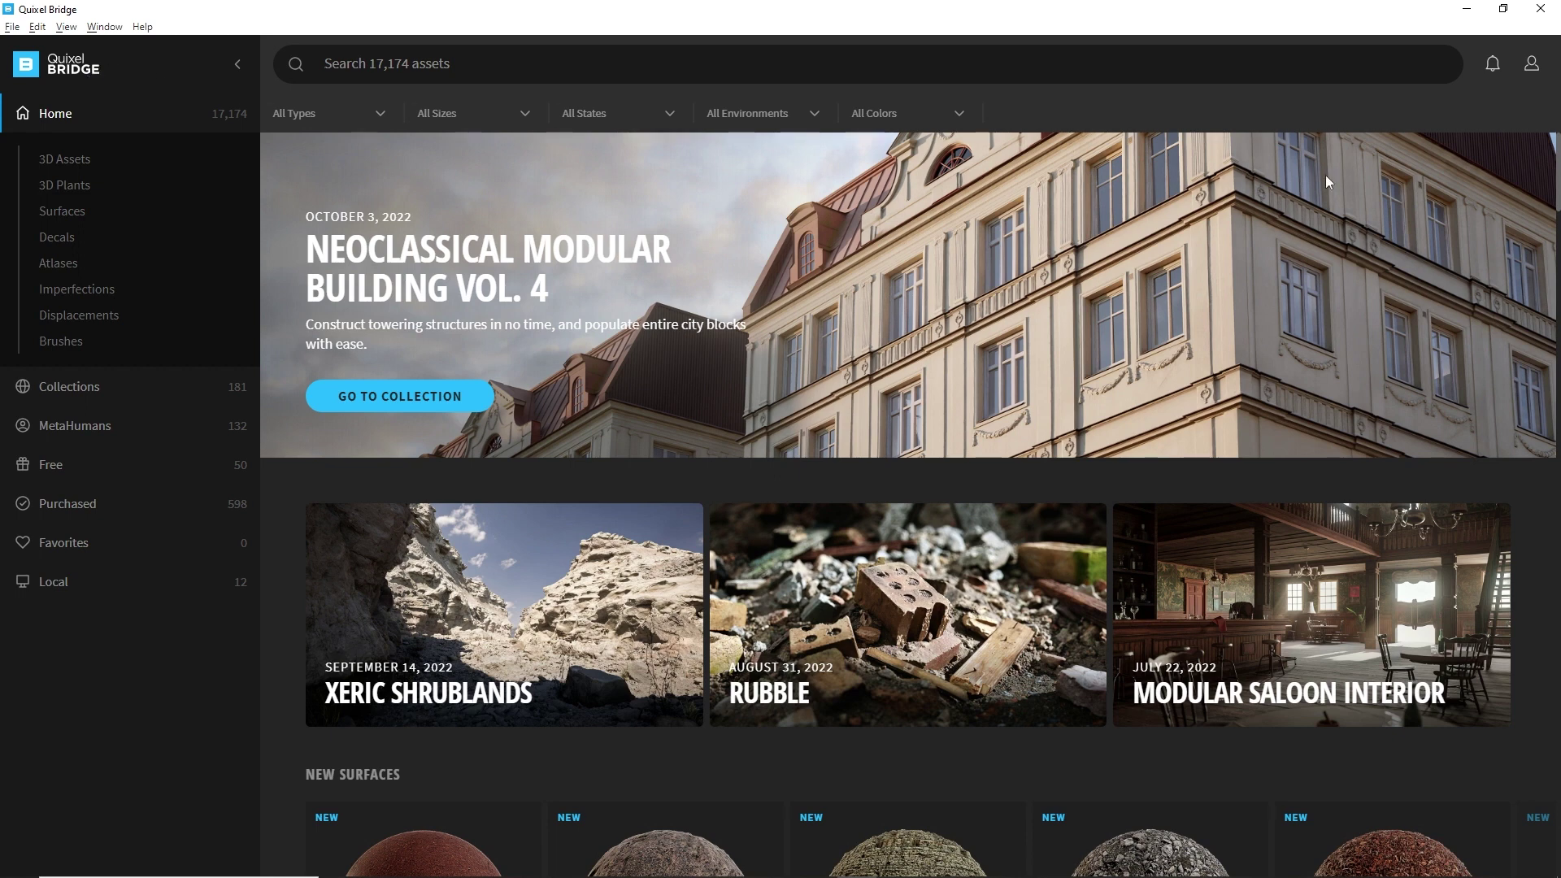
left_click(1532, 70)
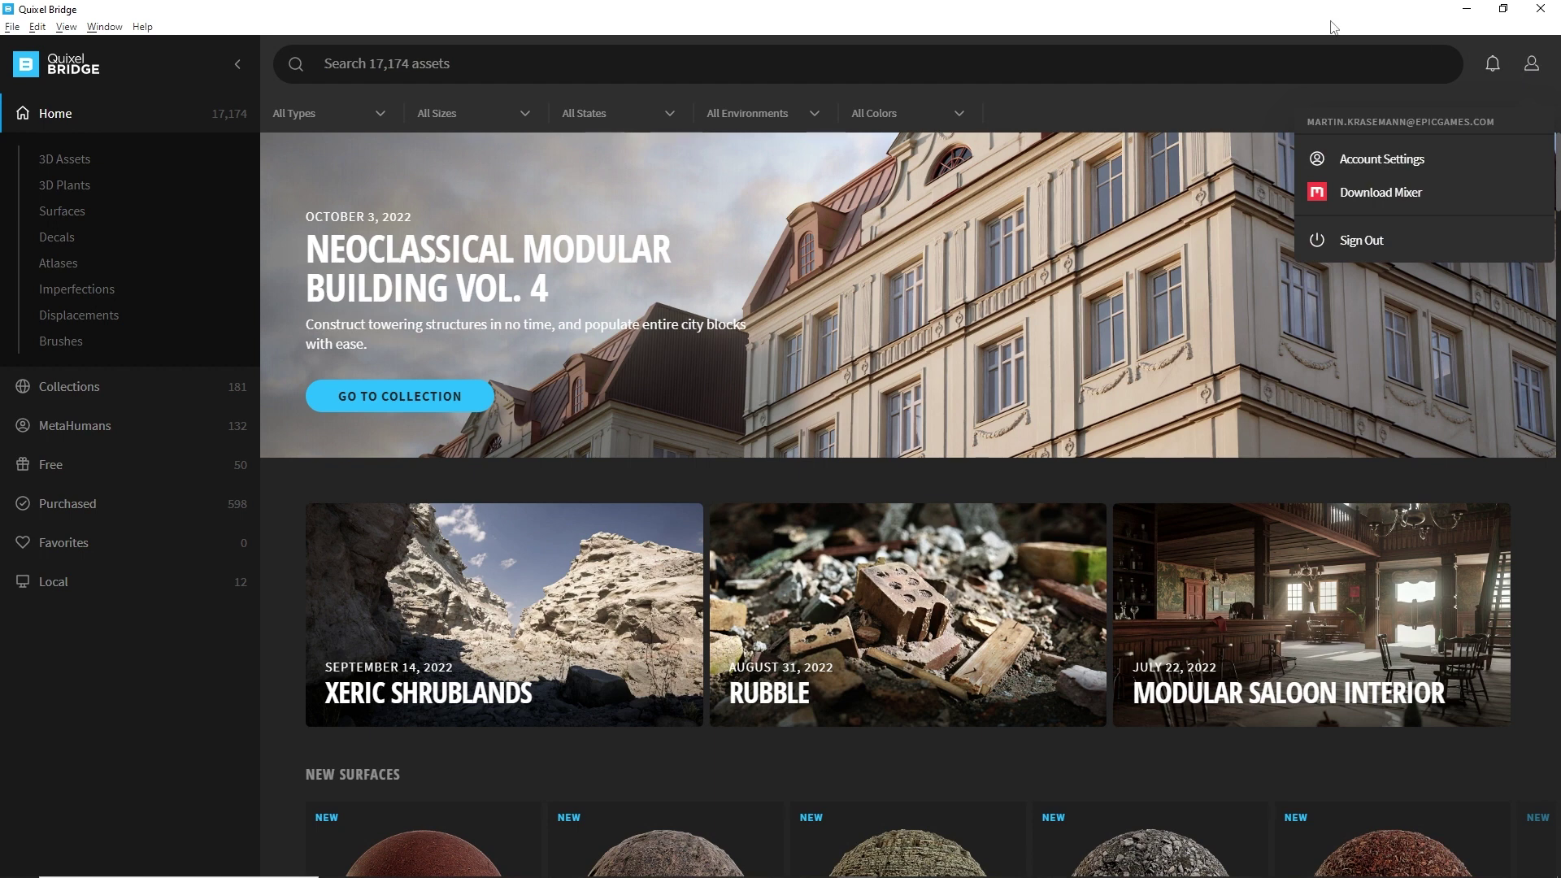
left_click(70, 213)
scroll(1122, 407, "down", 5)
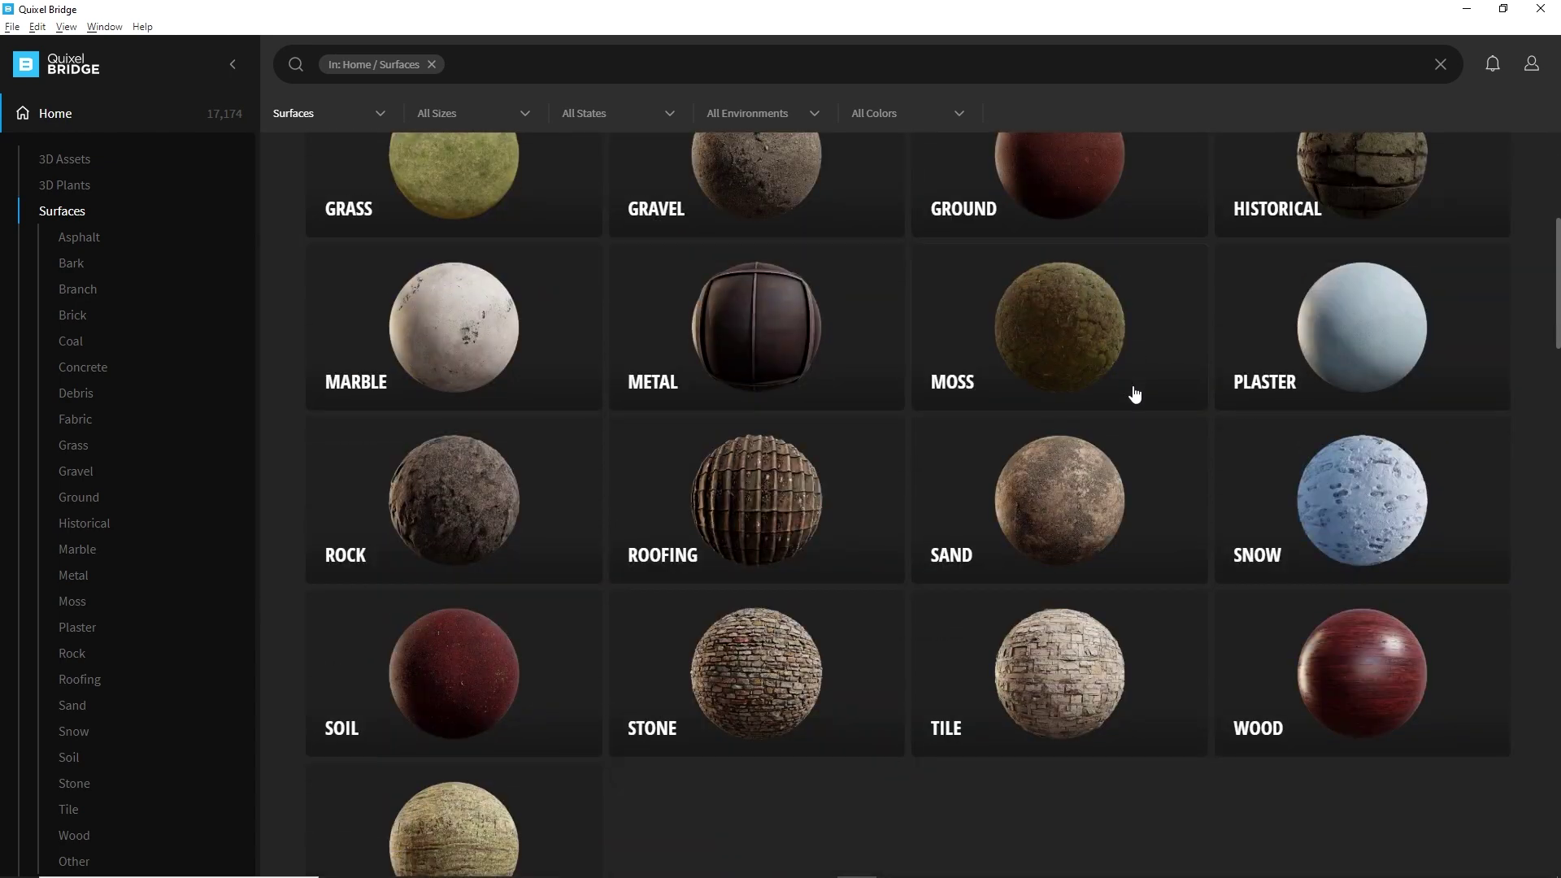
left_click(1394, 701)
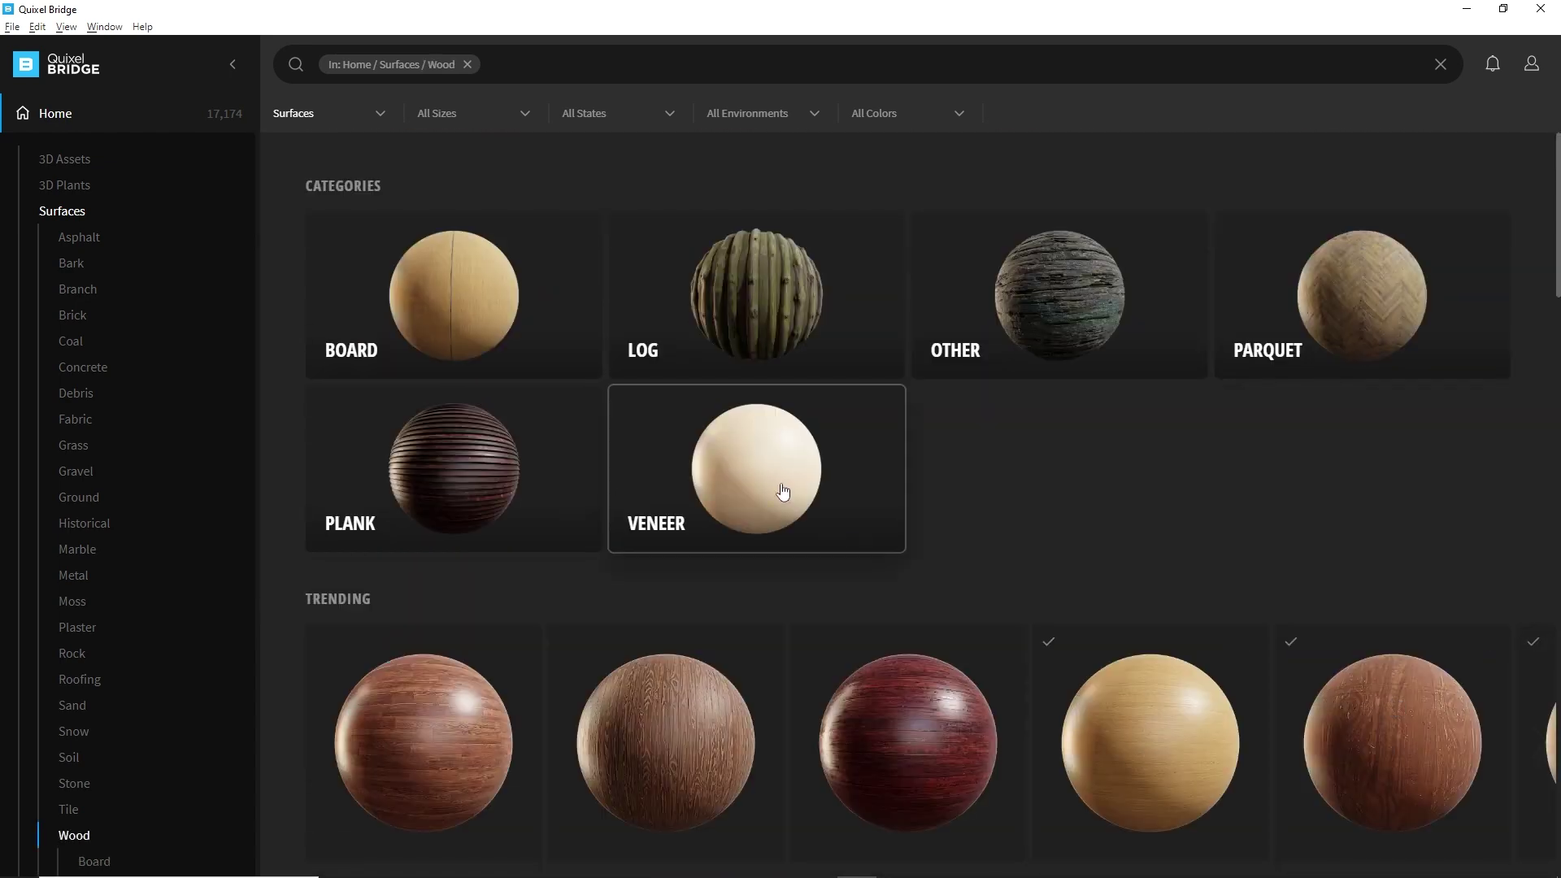
left_click(782, 492)
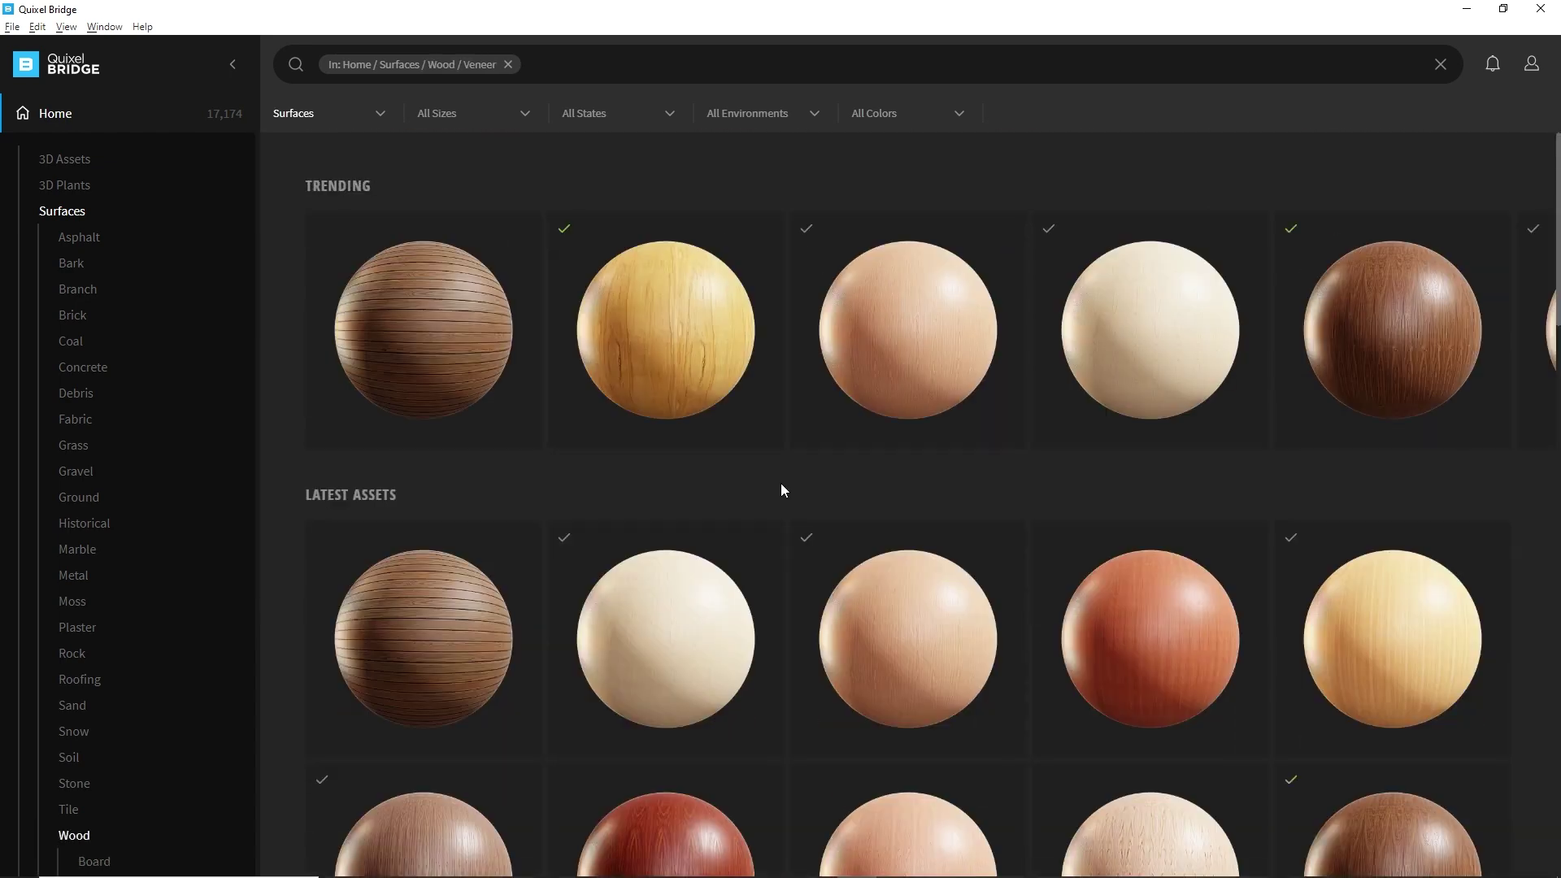
left_click(1371, 348)
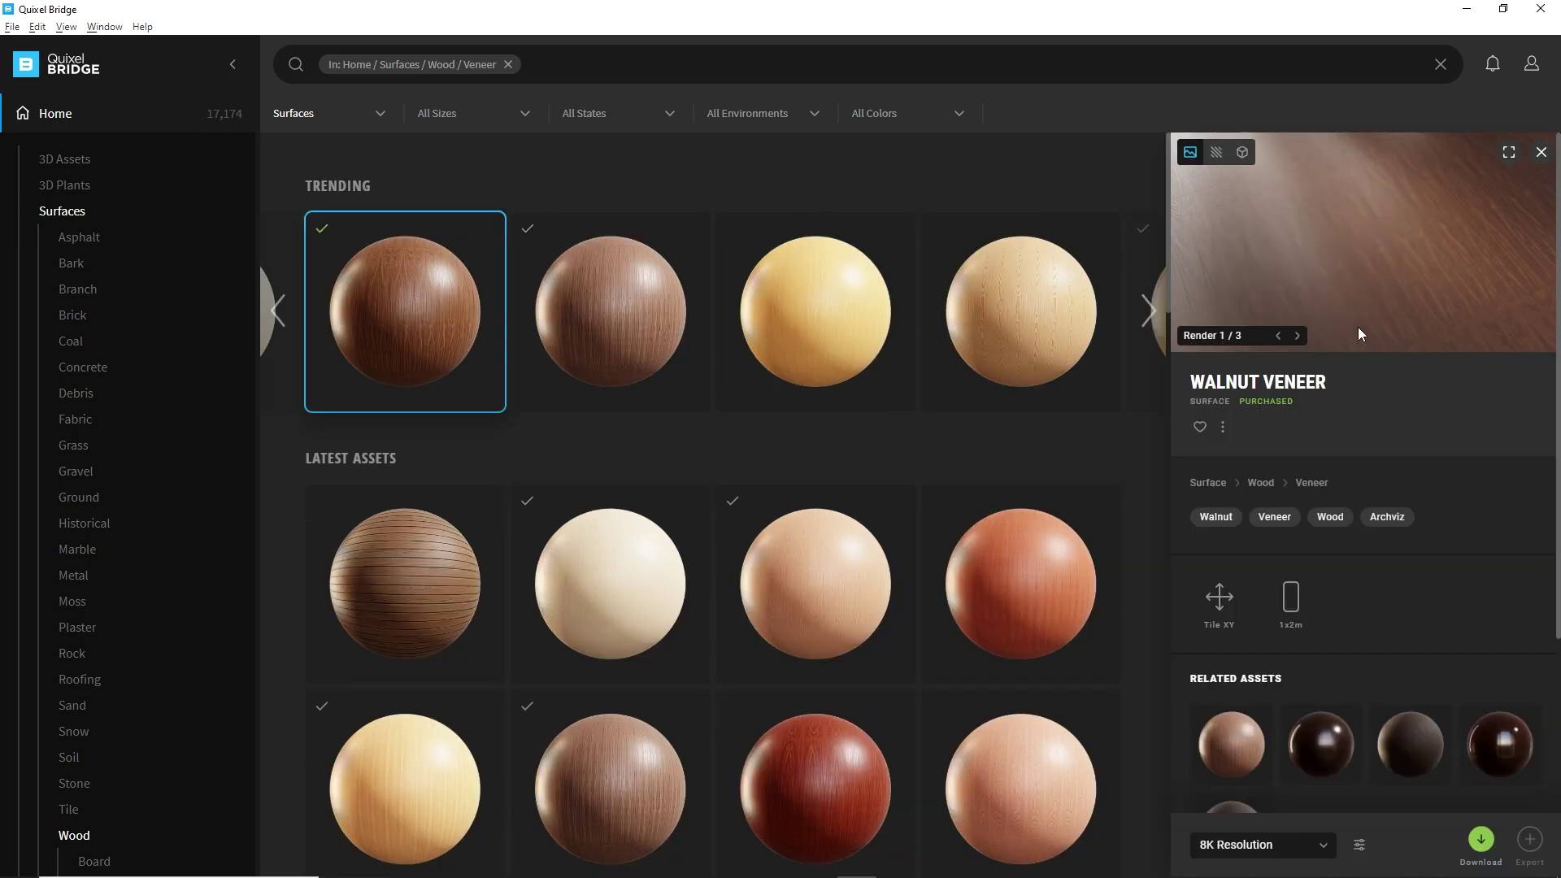
Review Walnut Veneer's texture map settings, then download it at 8K resolution.
left_click(1361, 845)
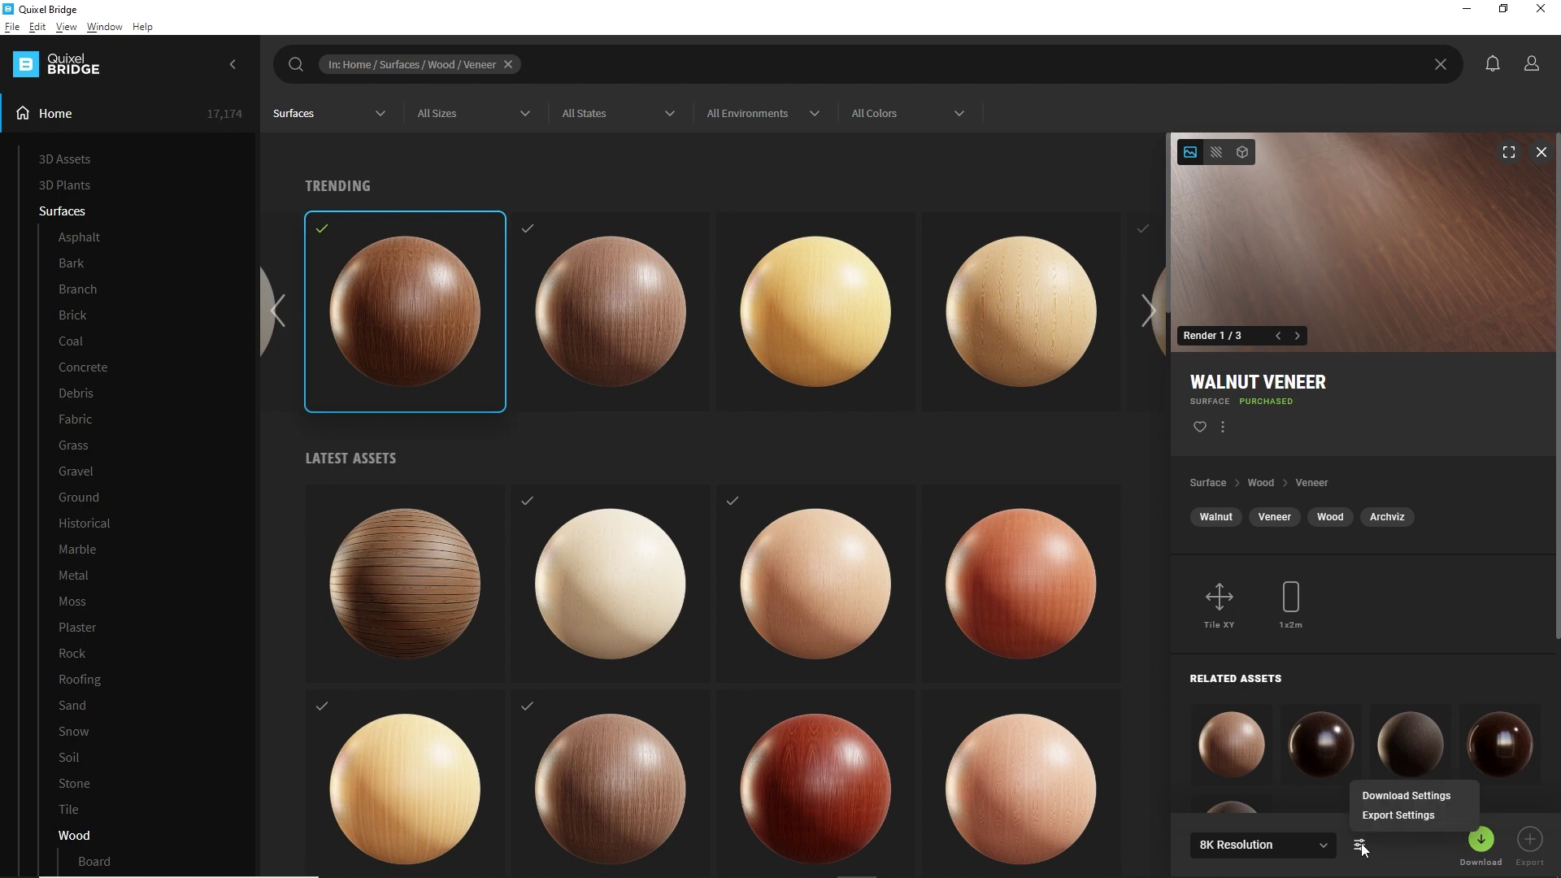
left_click(1388, 798)
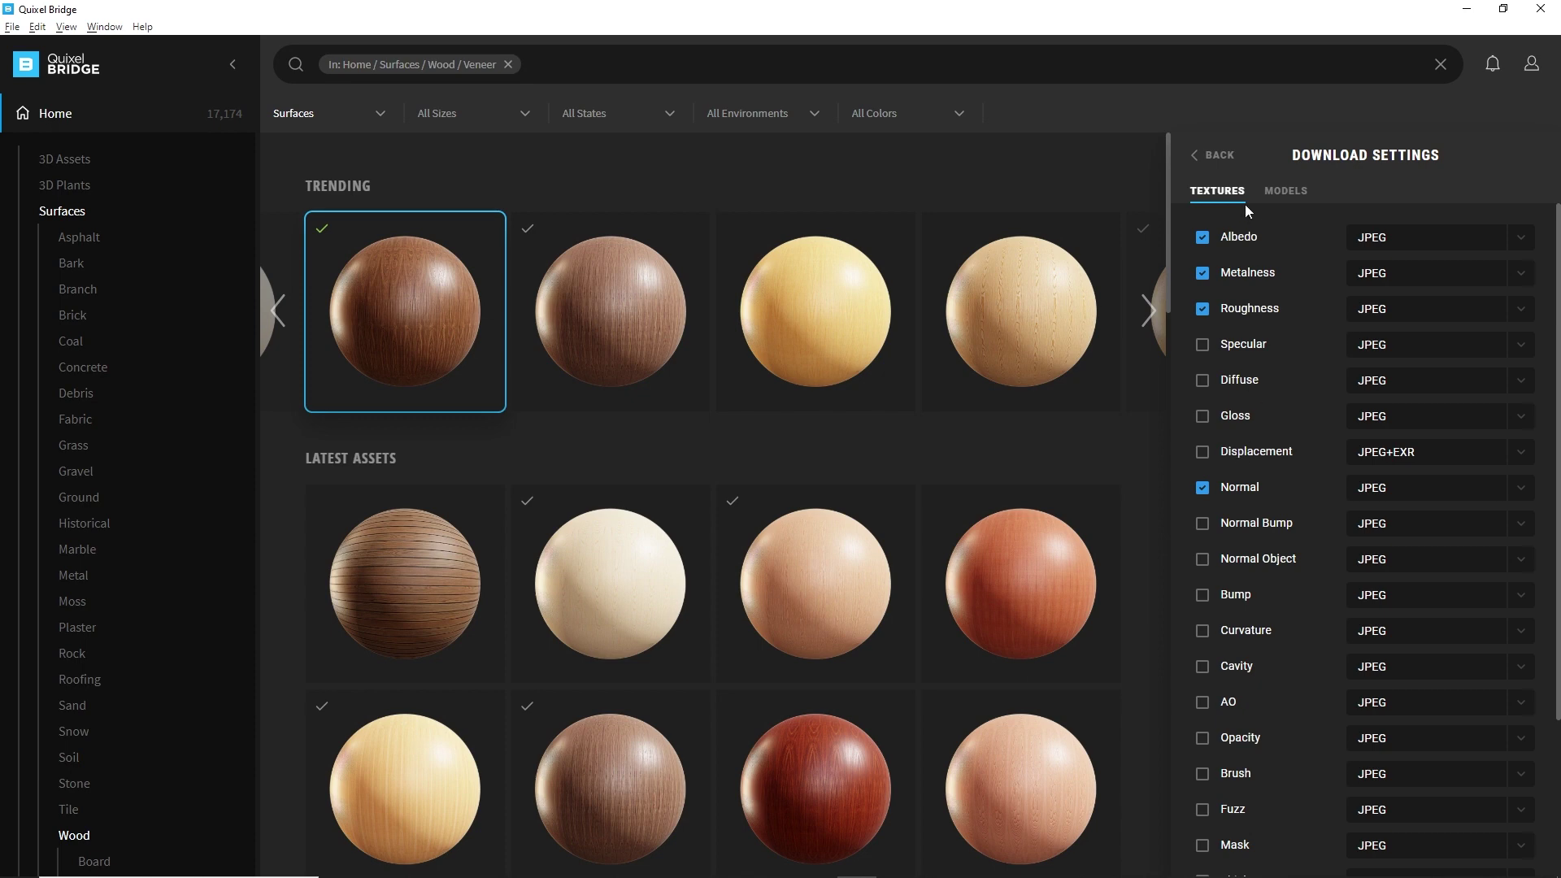
left_click(1211, 156)
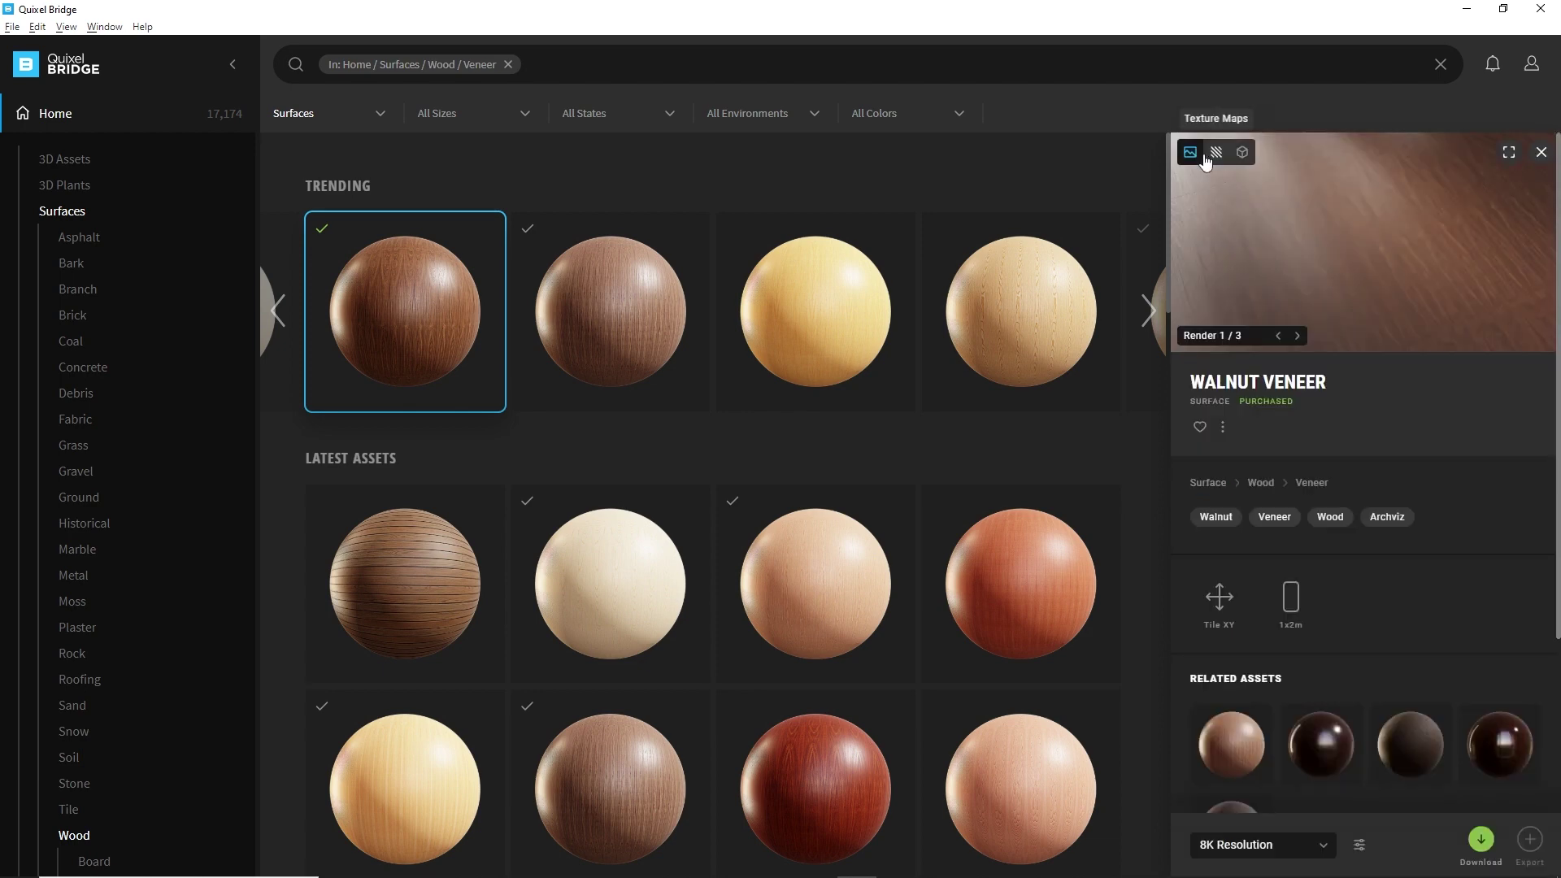
left_click(1328, 847)
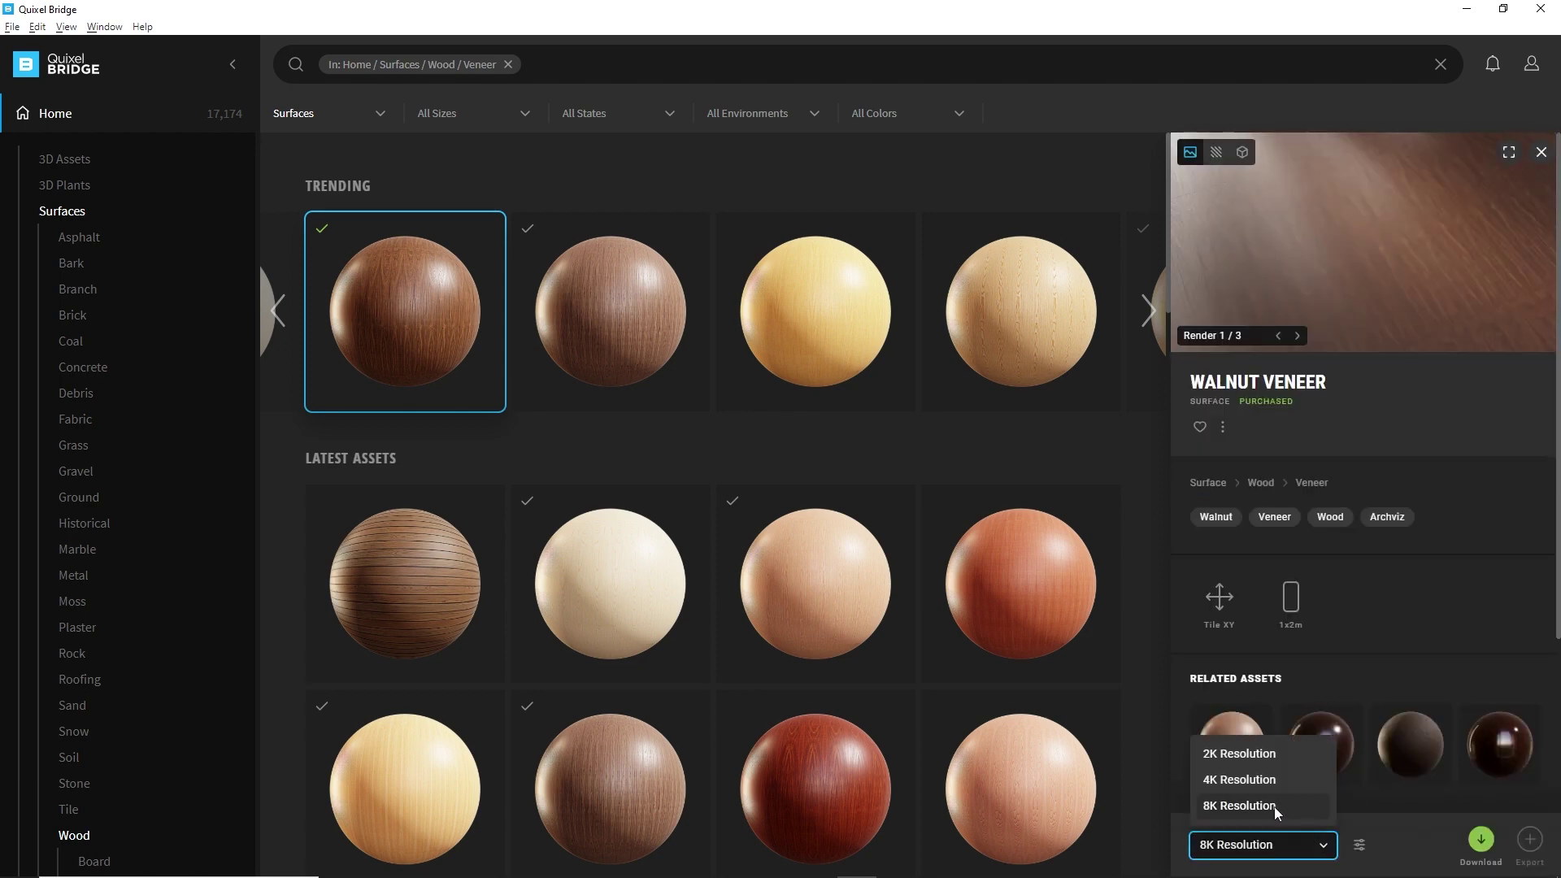
left_click(1481, 840)
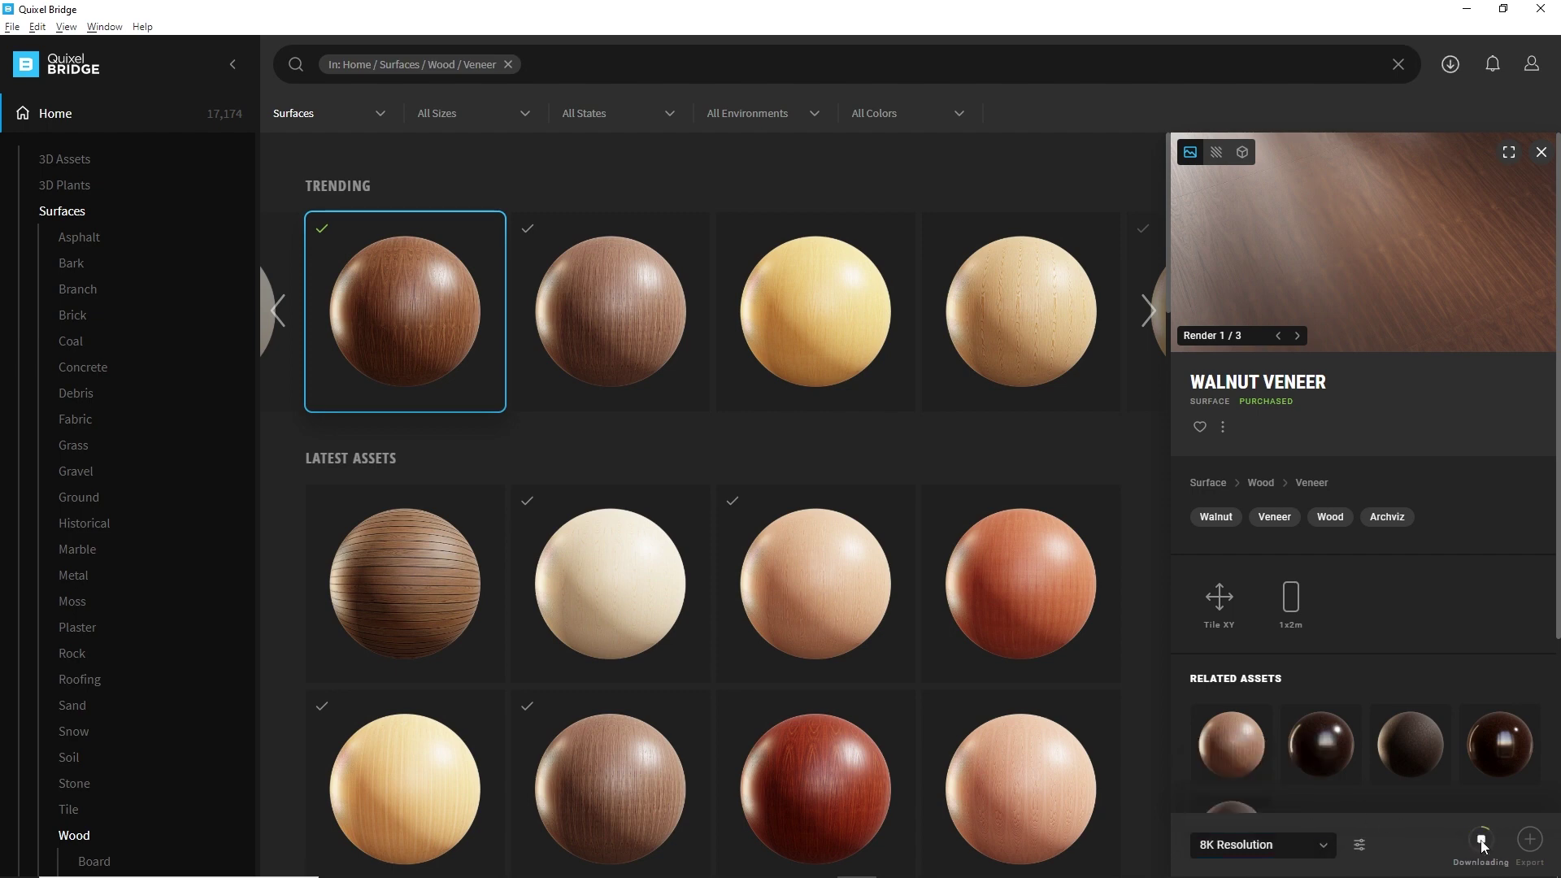
From Bridge's Downloads list, open the downloaded Walnut Veneer files in File Explorer.
left_click(1451, 64)
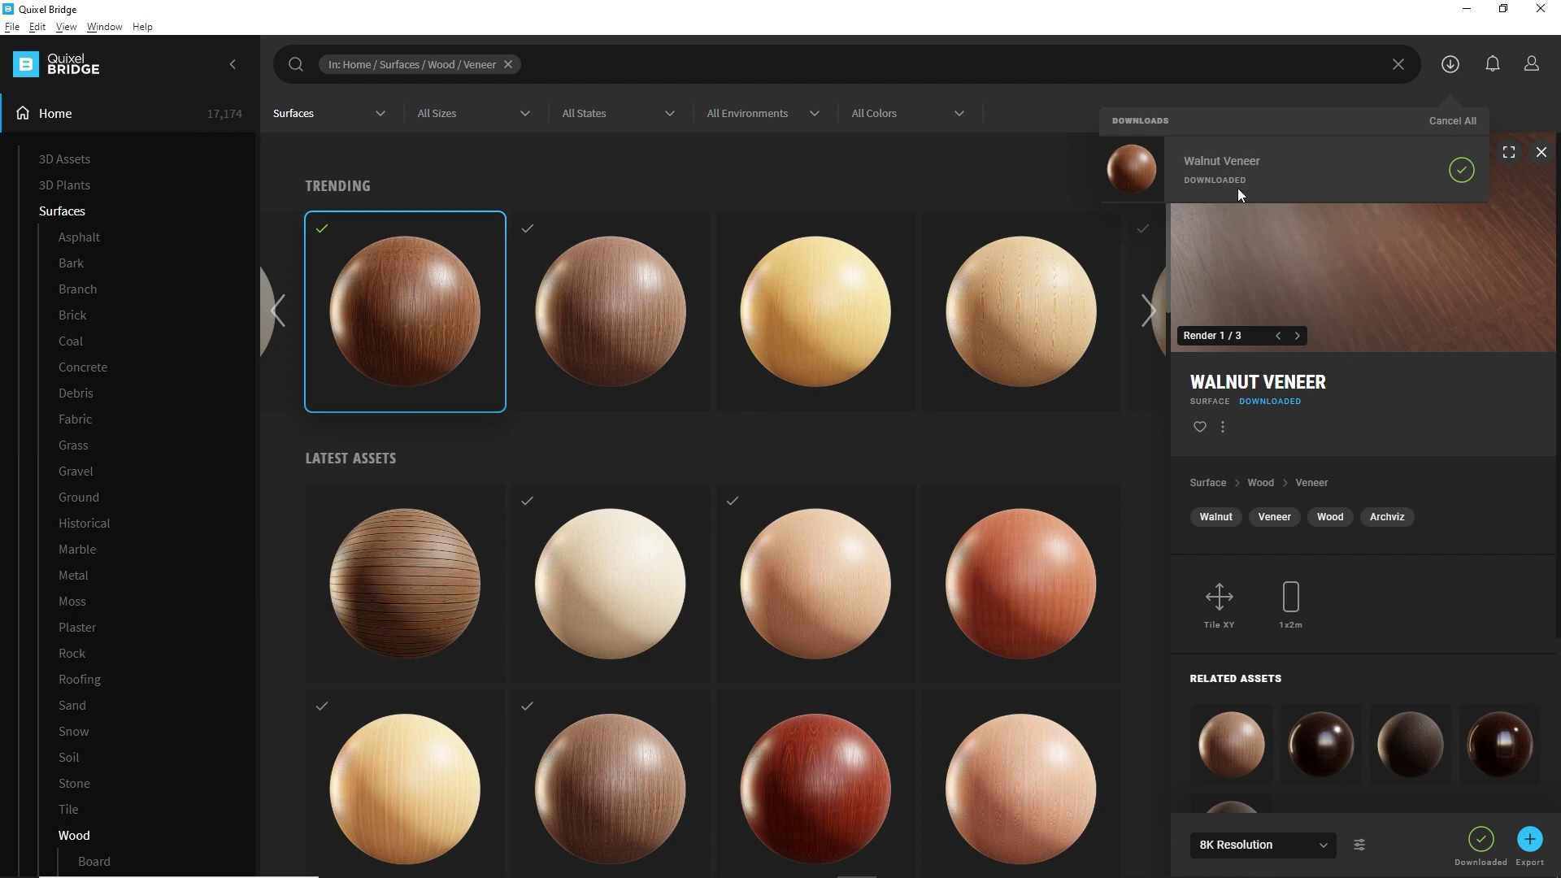
right_click(437, 320)
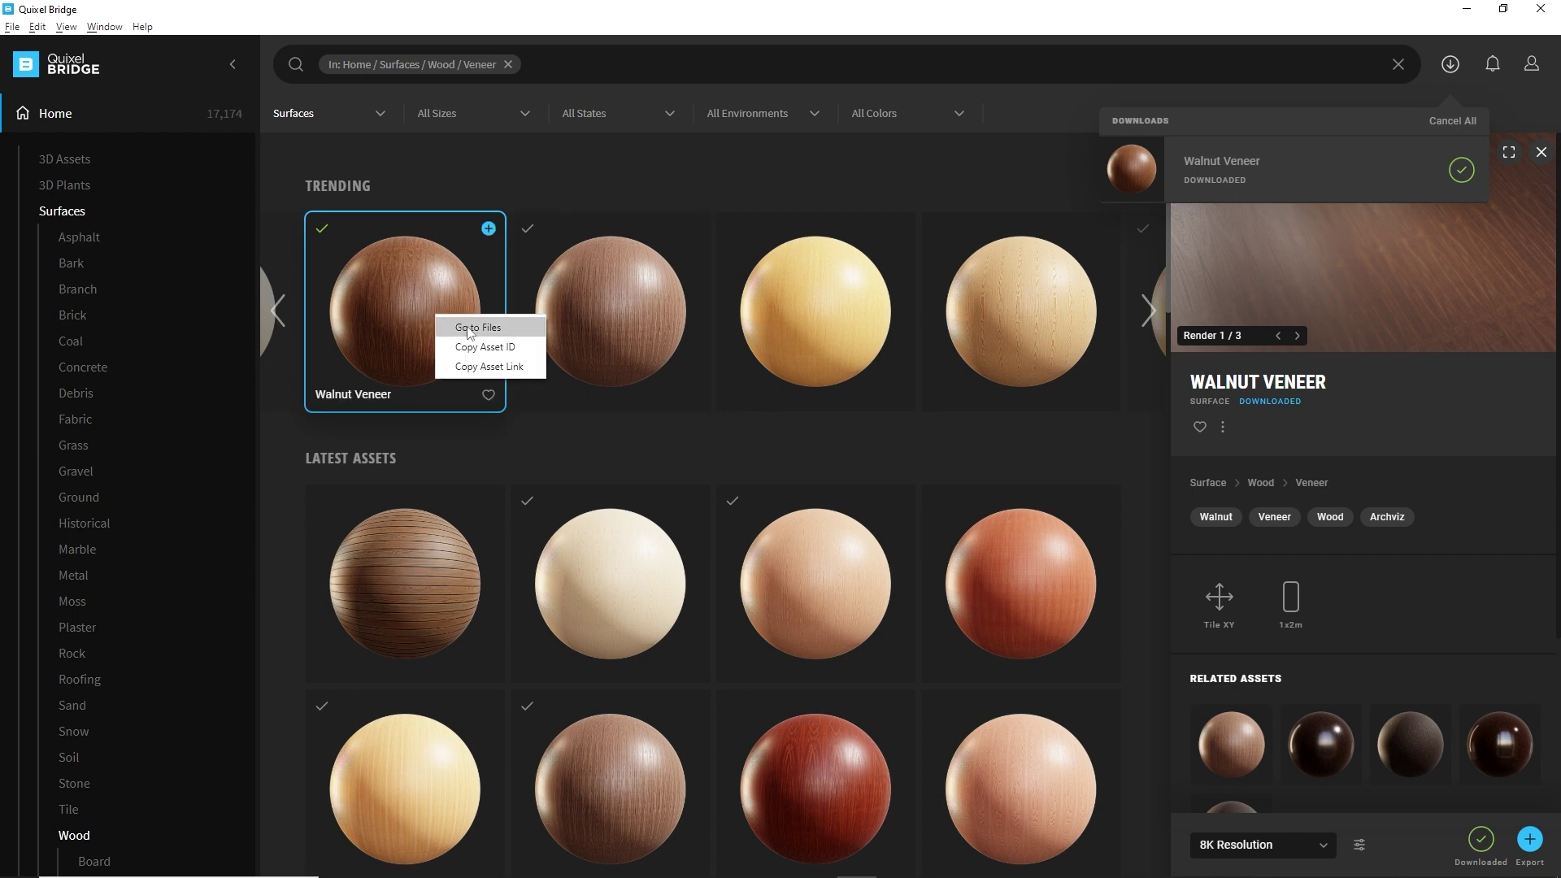
left_click(469, 328)
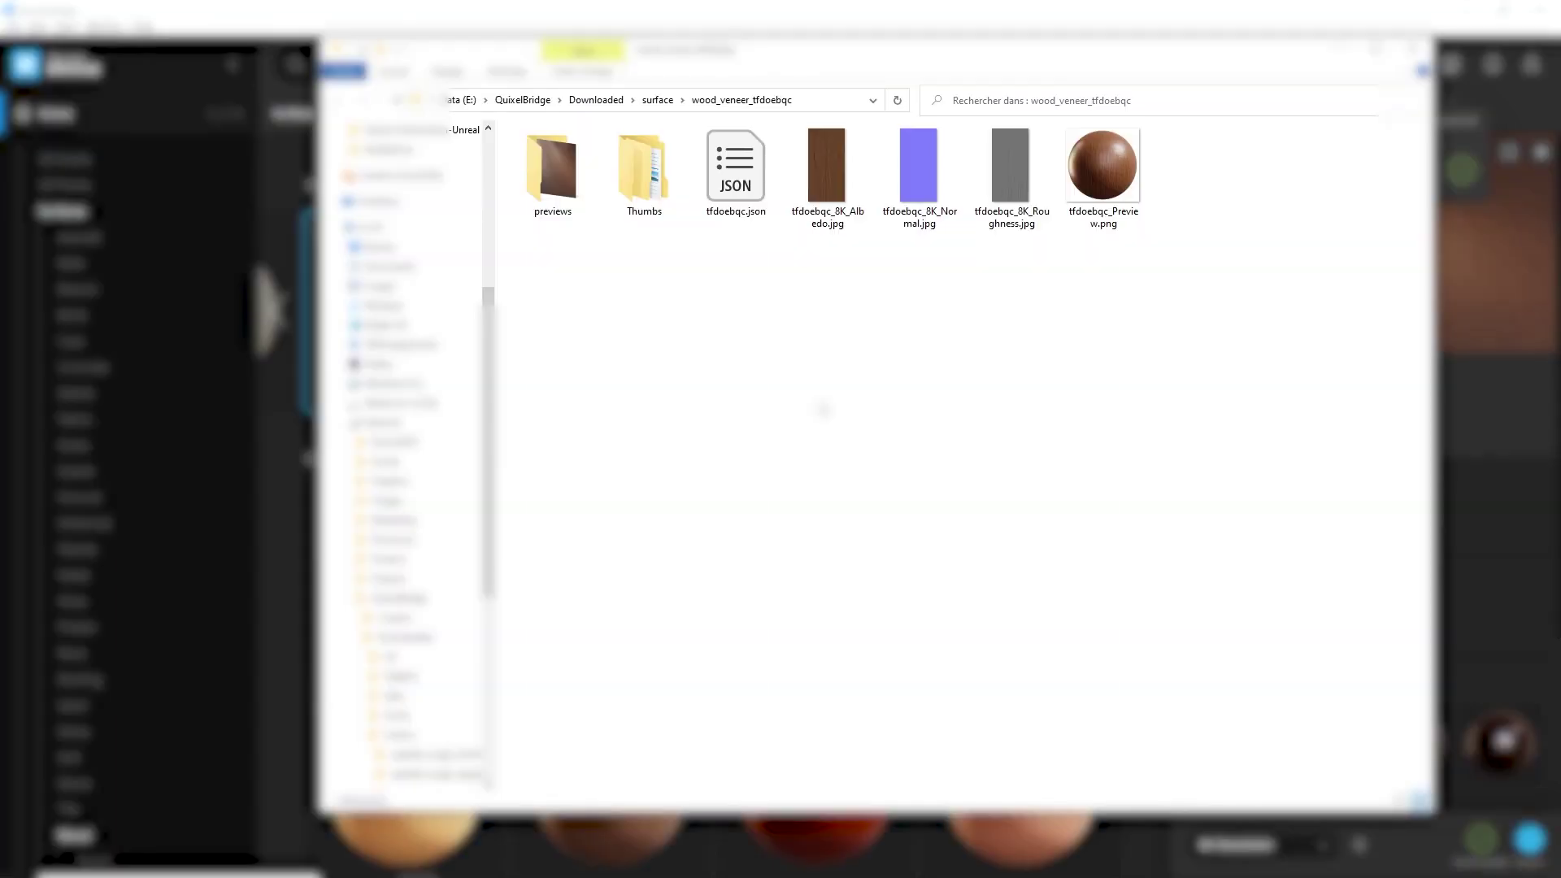
Check the 8K Albedo, Normal and Roughness files and reveal the folder's full path.
left_click(825, 201)
left_click_drag(818, 244, 898, 226)
left_click_drag(1038, 171, 1029, 205)
left_click(993, 329)
left_click(818, 103)
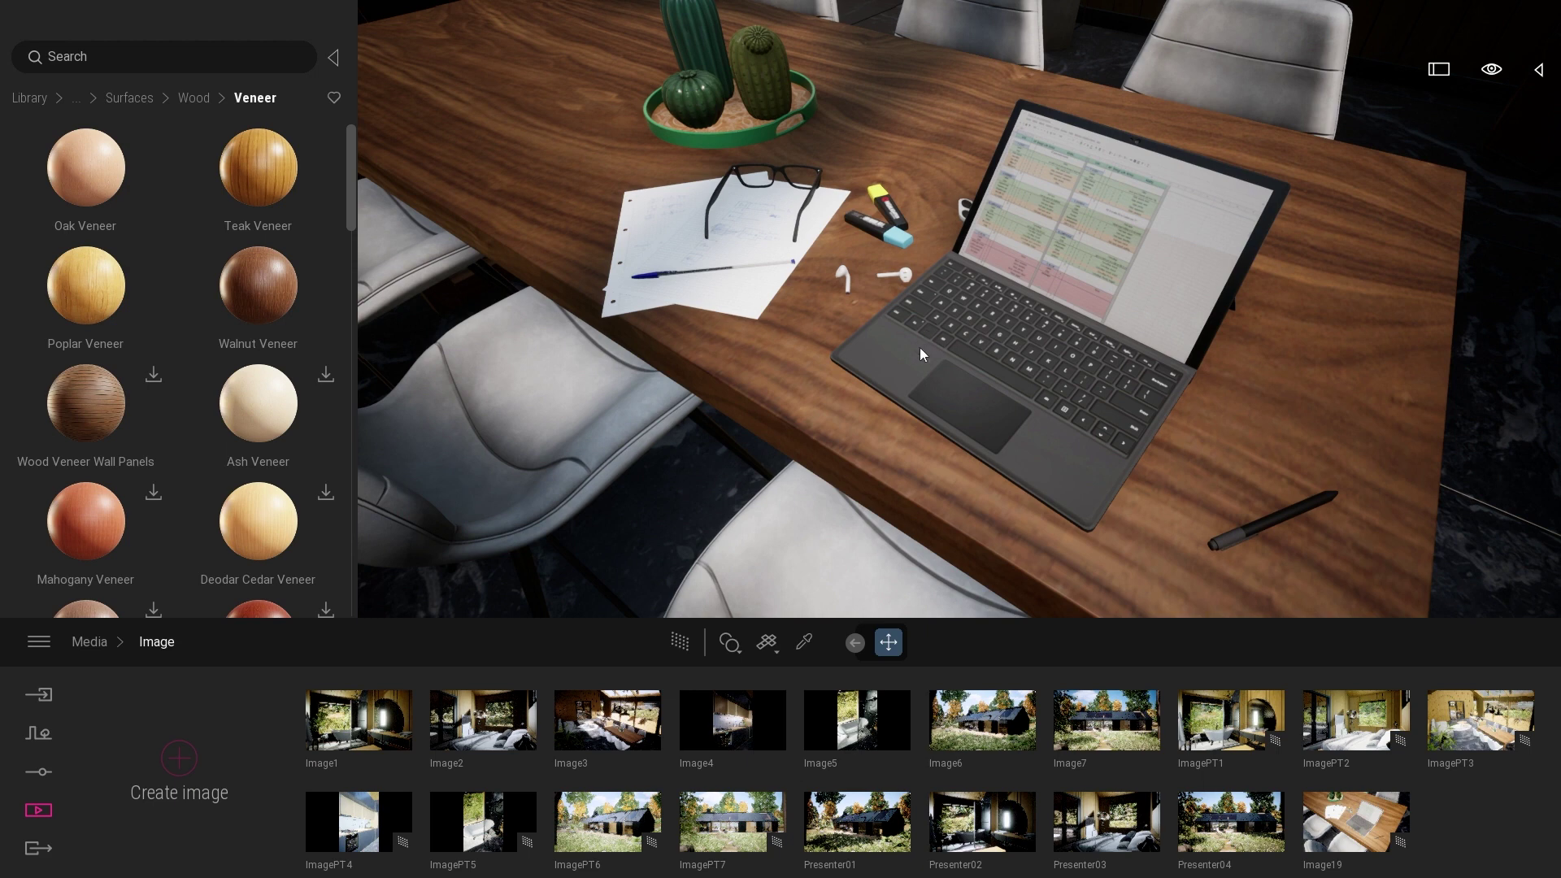
Pick the table's Walnut Veneer material and bring up its colour texture options.
left_click(804, 643)
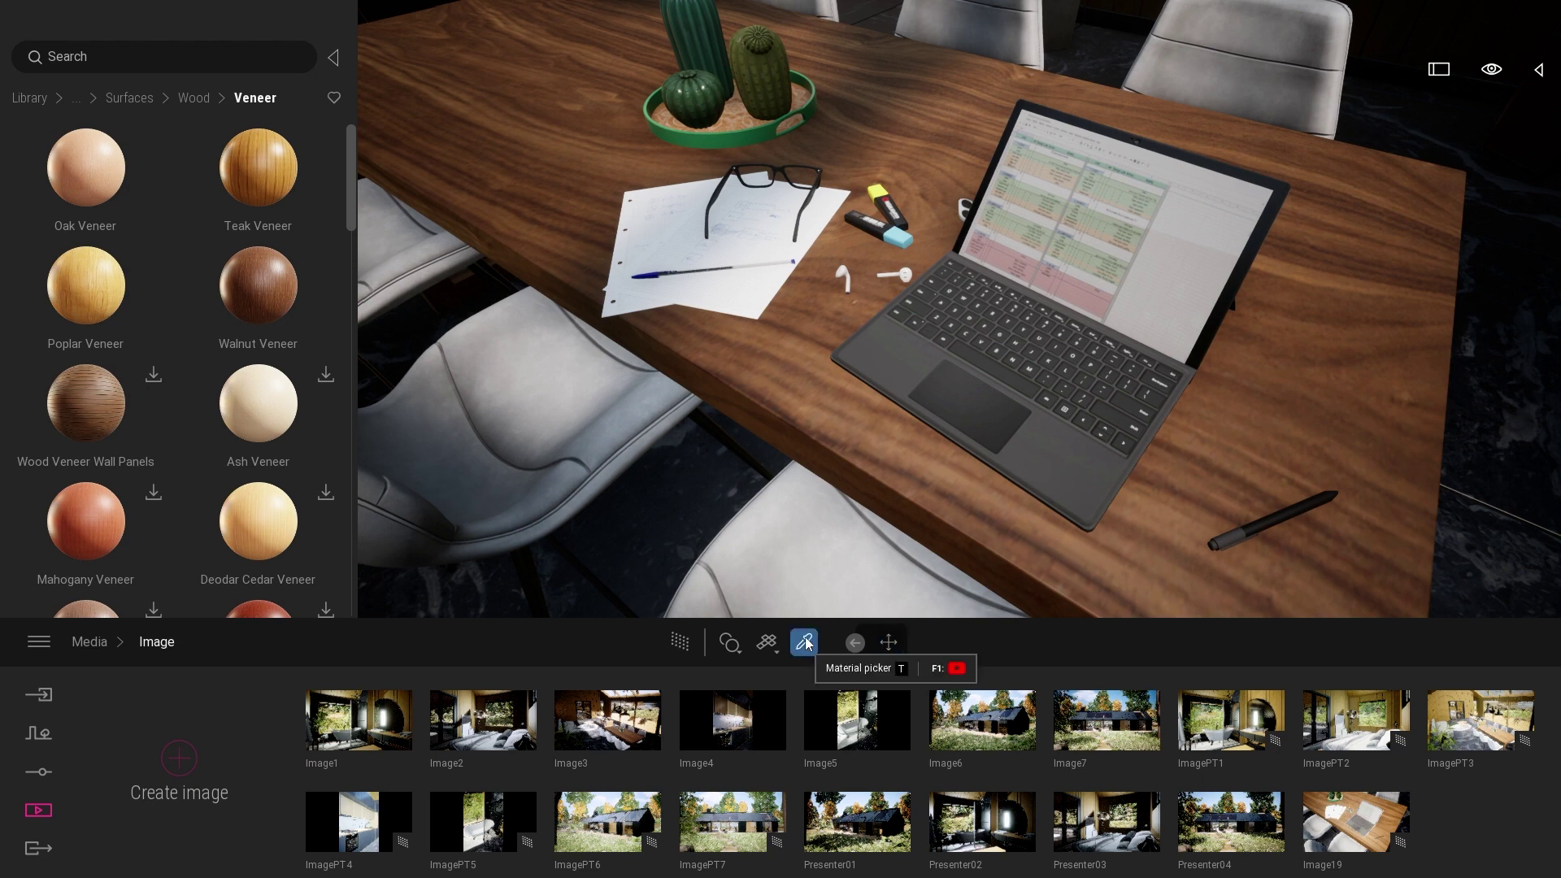
left_click(776, 365)
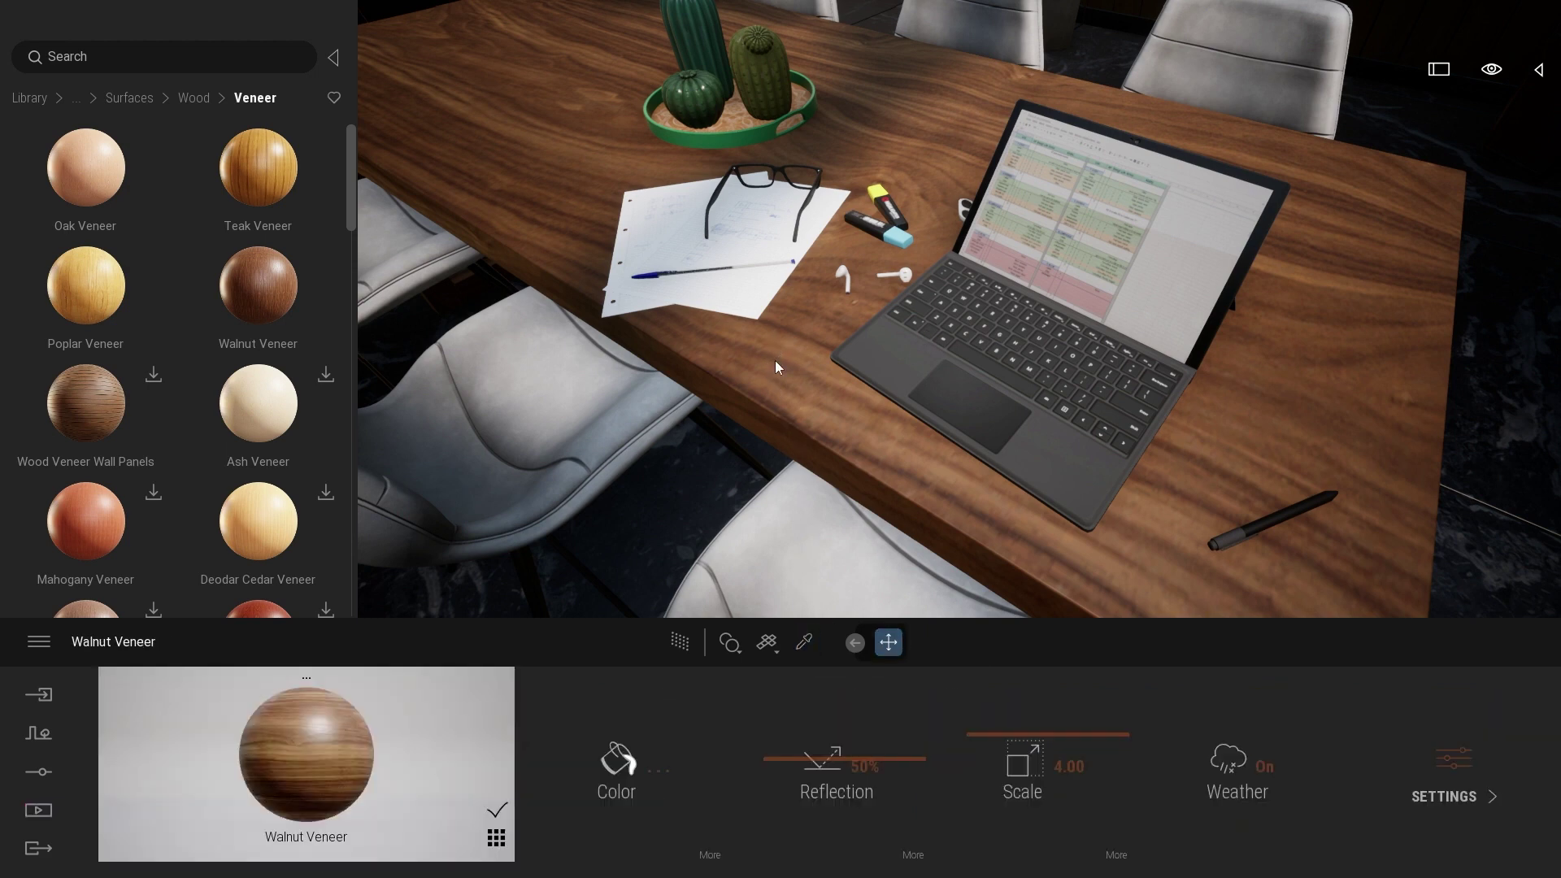
left_click(710, 855)
right_click(663, 761)
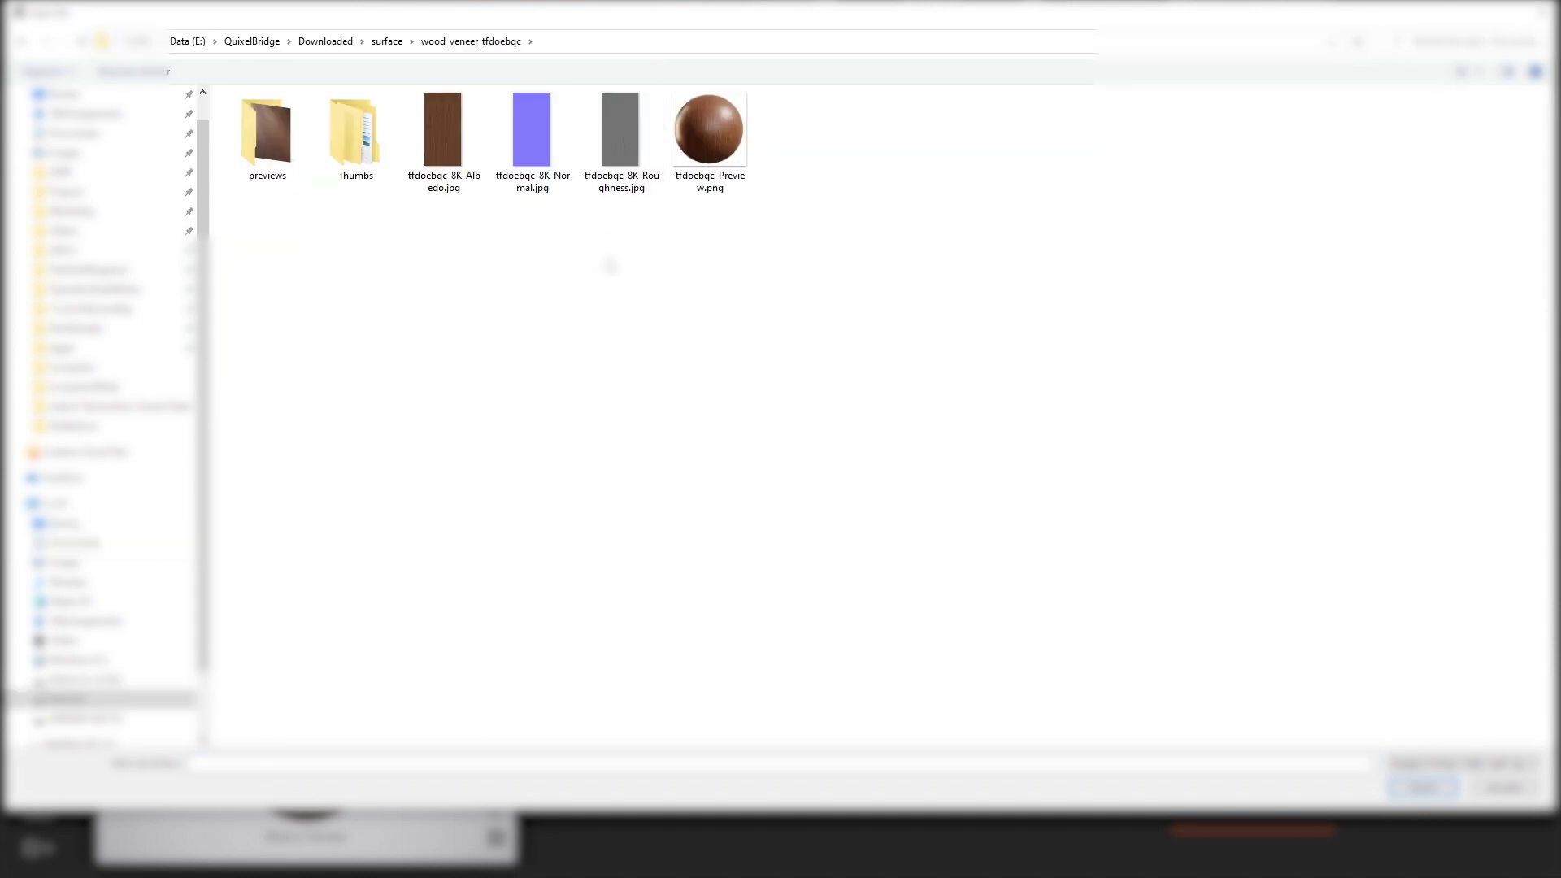
Apply the 8K Albedo JPG as the colour texture and orbit to inspect the walnut grain.
double_click(437, 120)
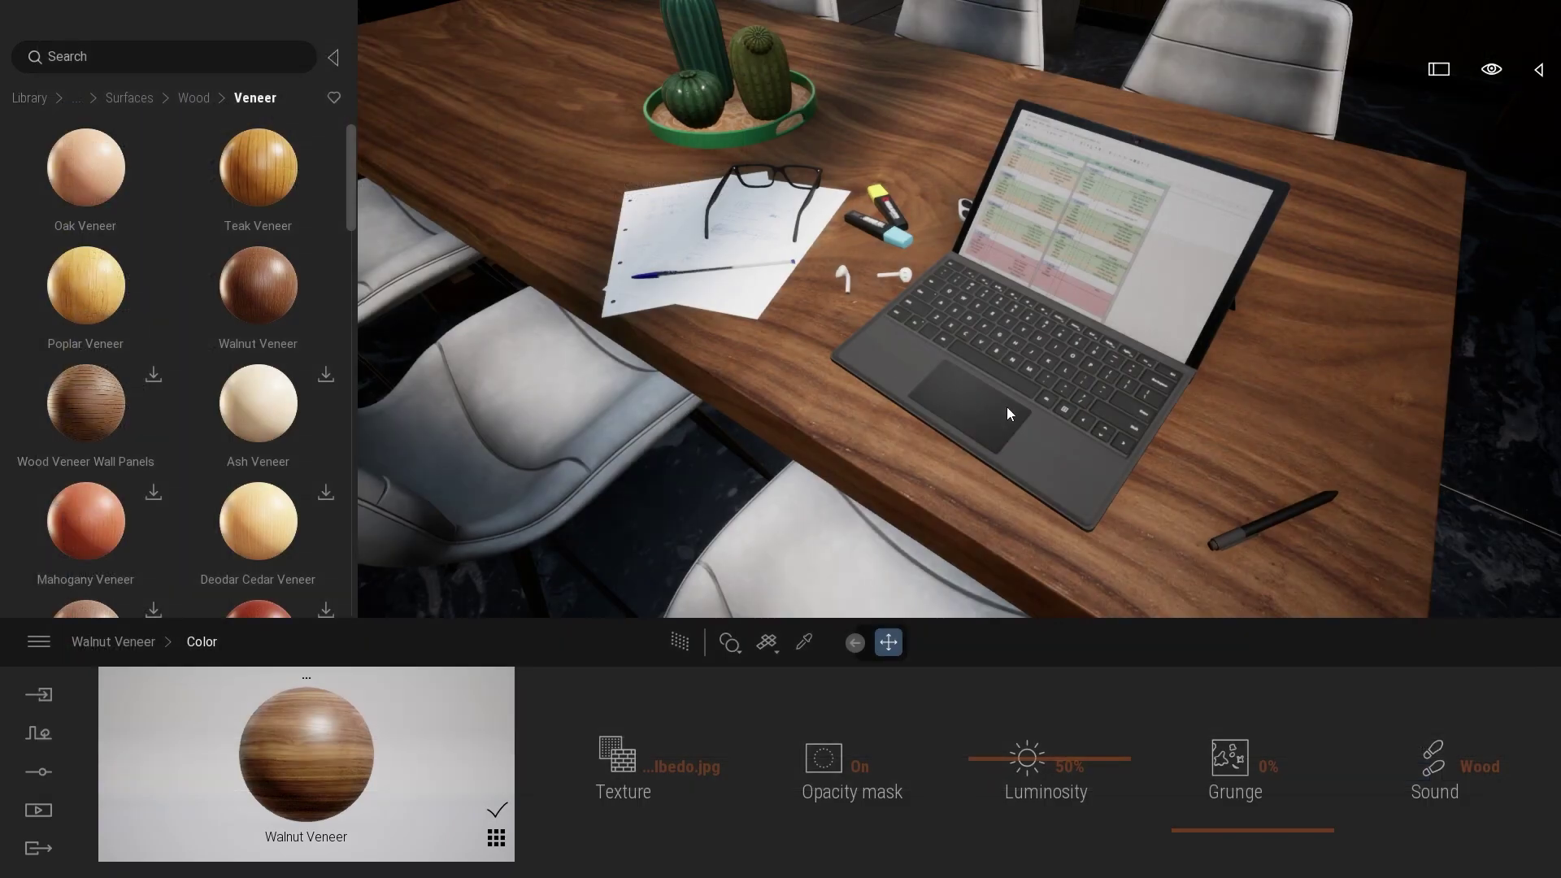
mouse_move(888, 293)
right_mouse_down()
mouse_move(764, 220)
mouse_move(642, 252)
mouse_move(876, 291)
right_mouse_up()
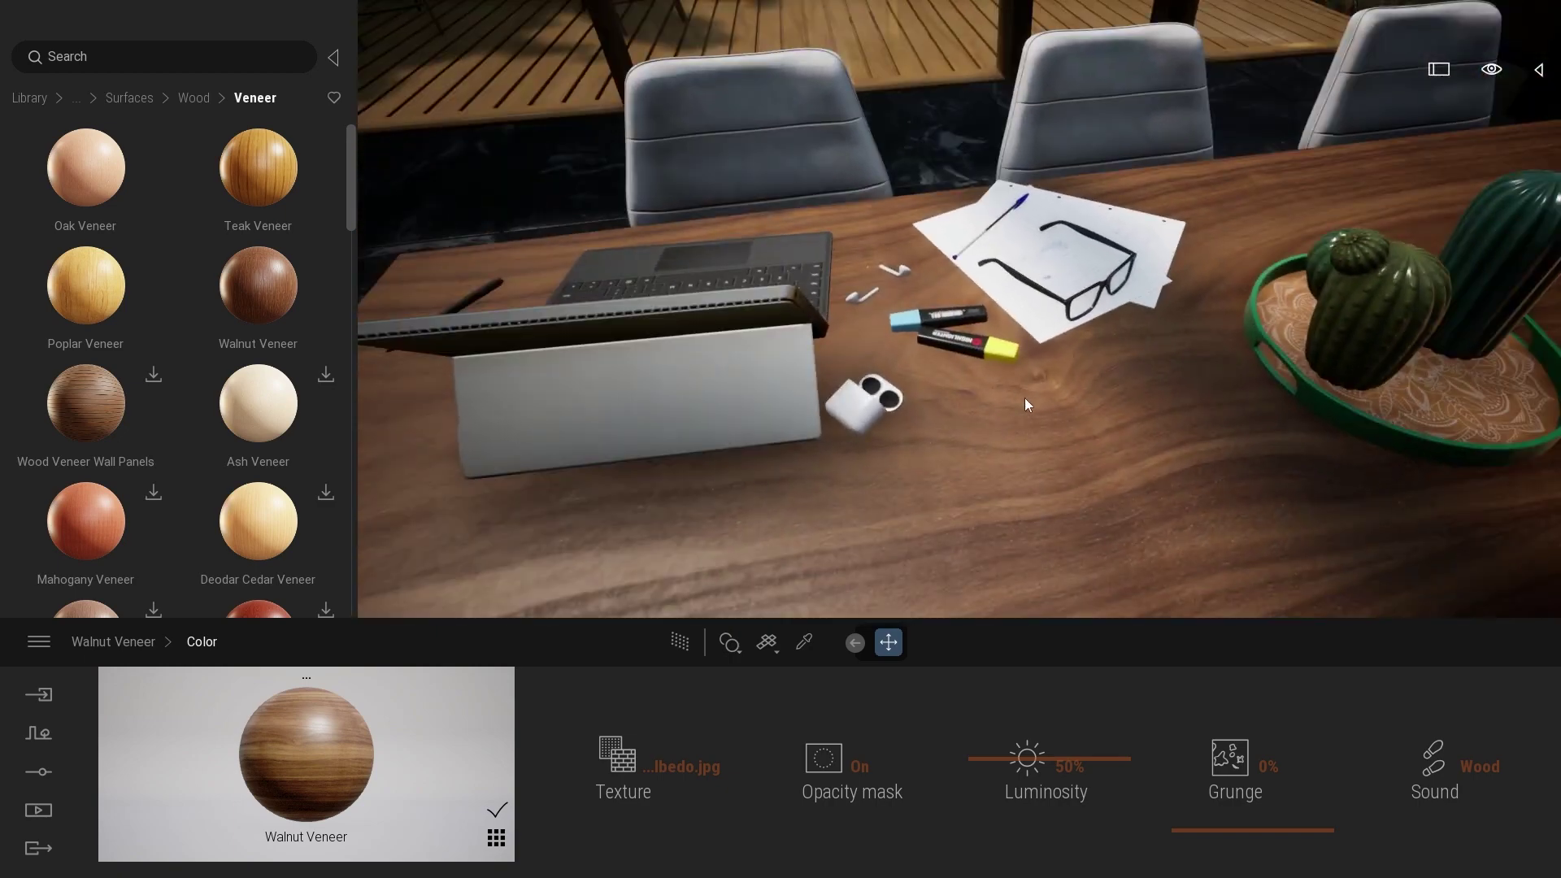
right_click_drag(1028, 407, 1000, 390)
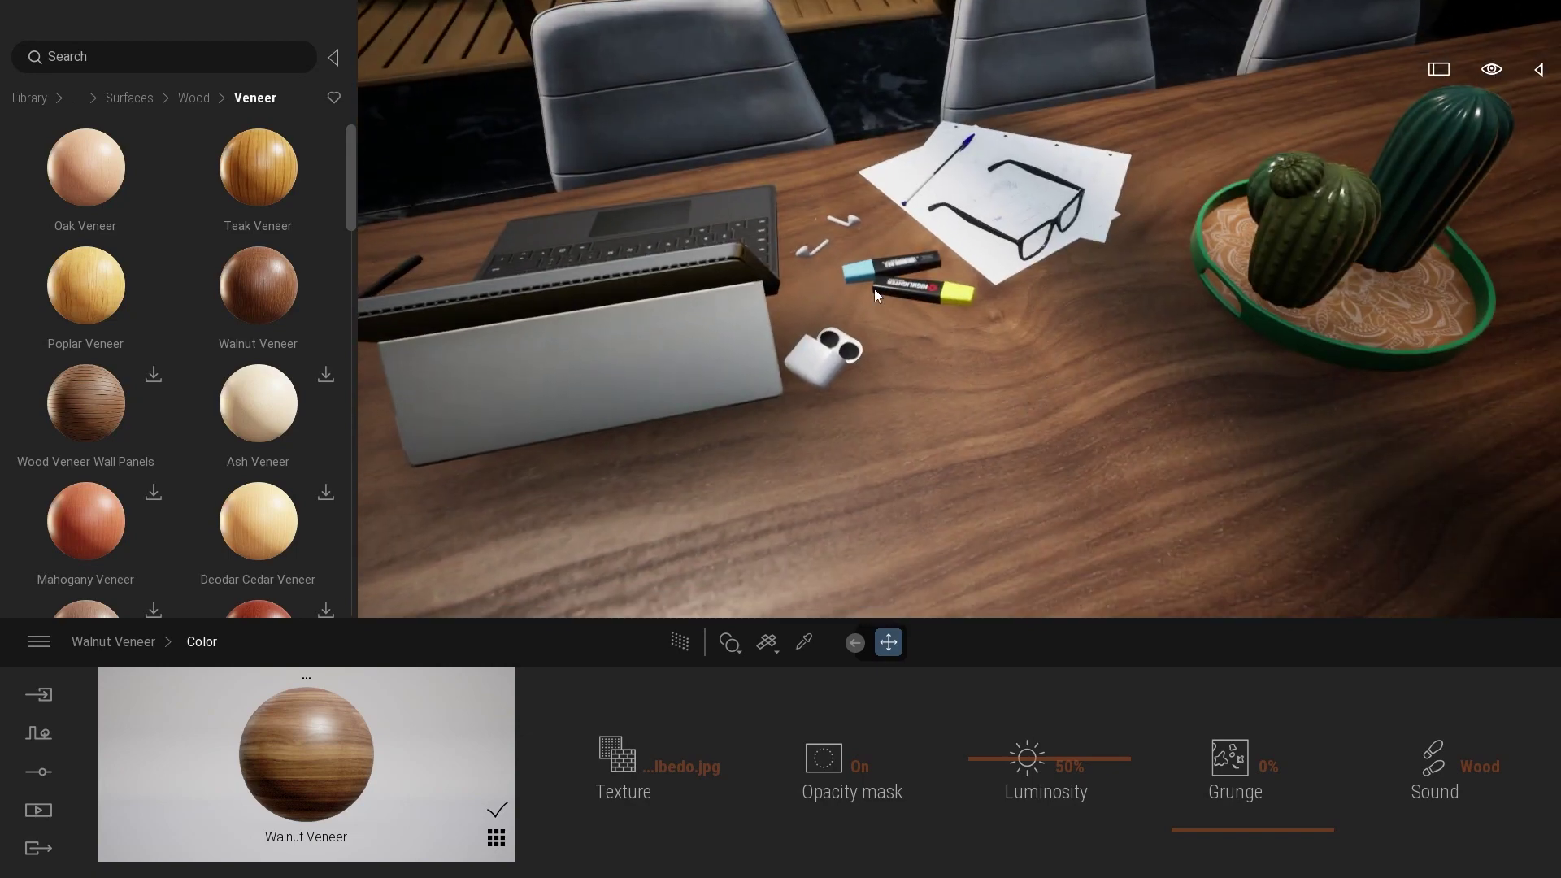
right_click_drag(873, 289, 1090, 389)
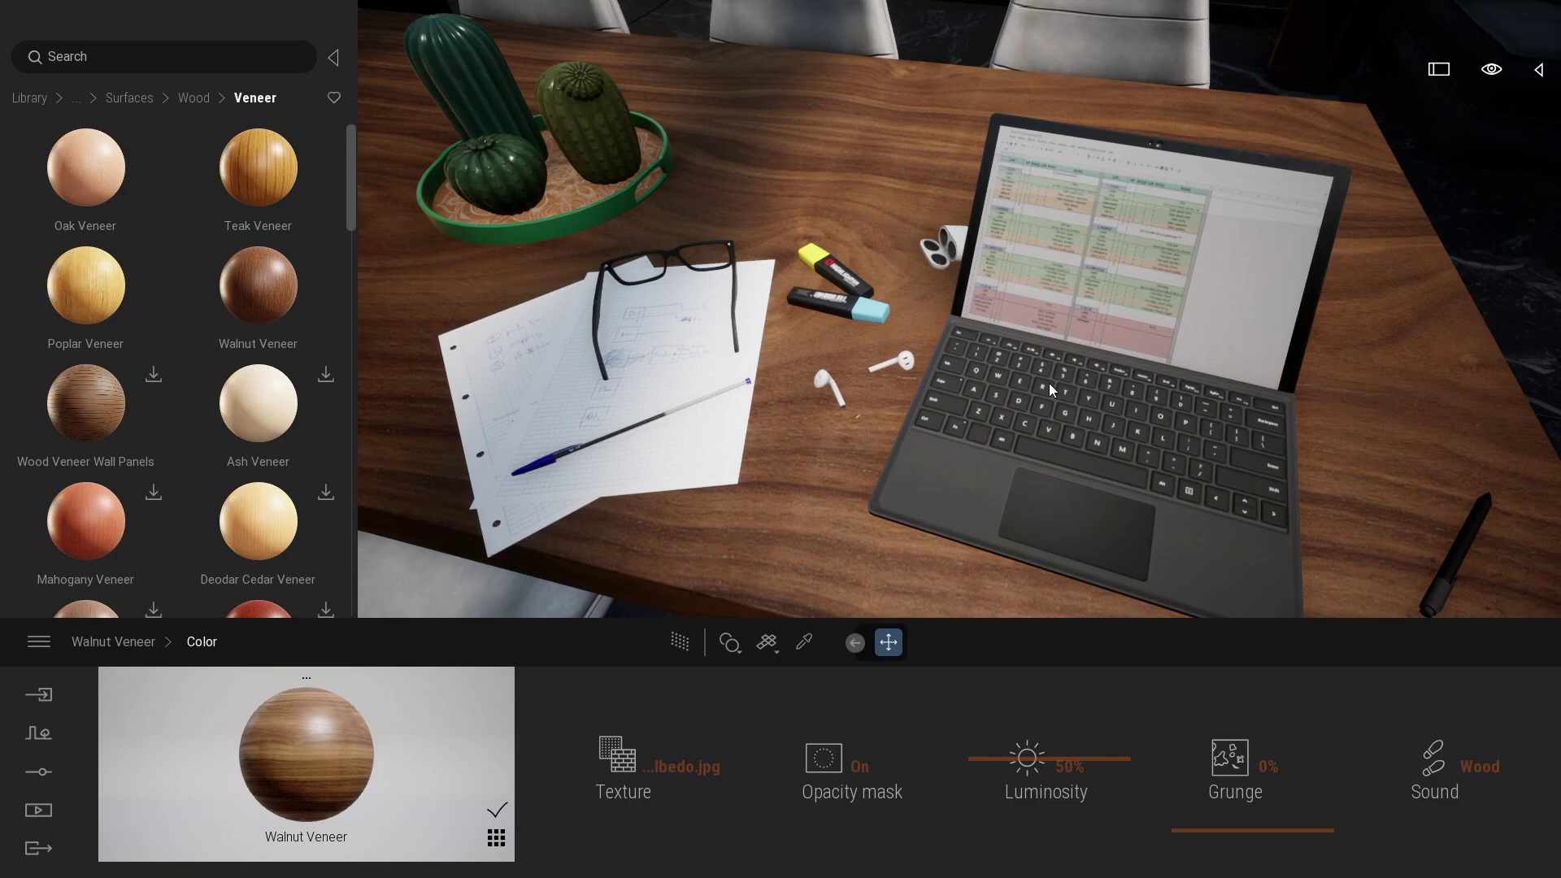